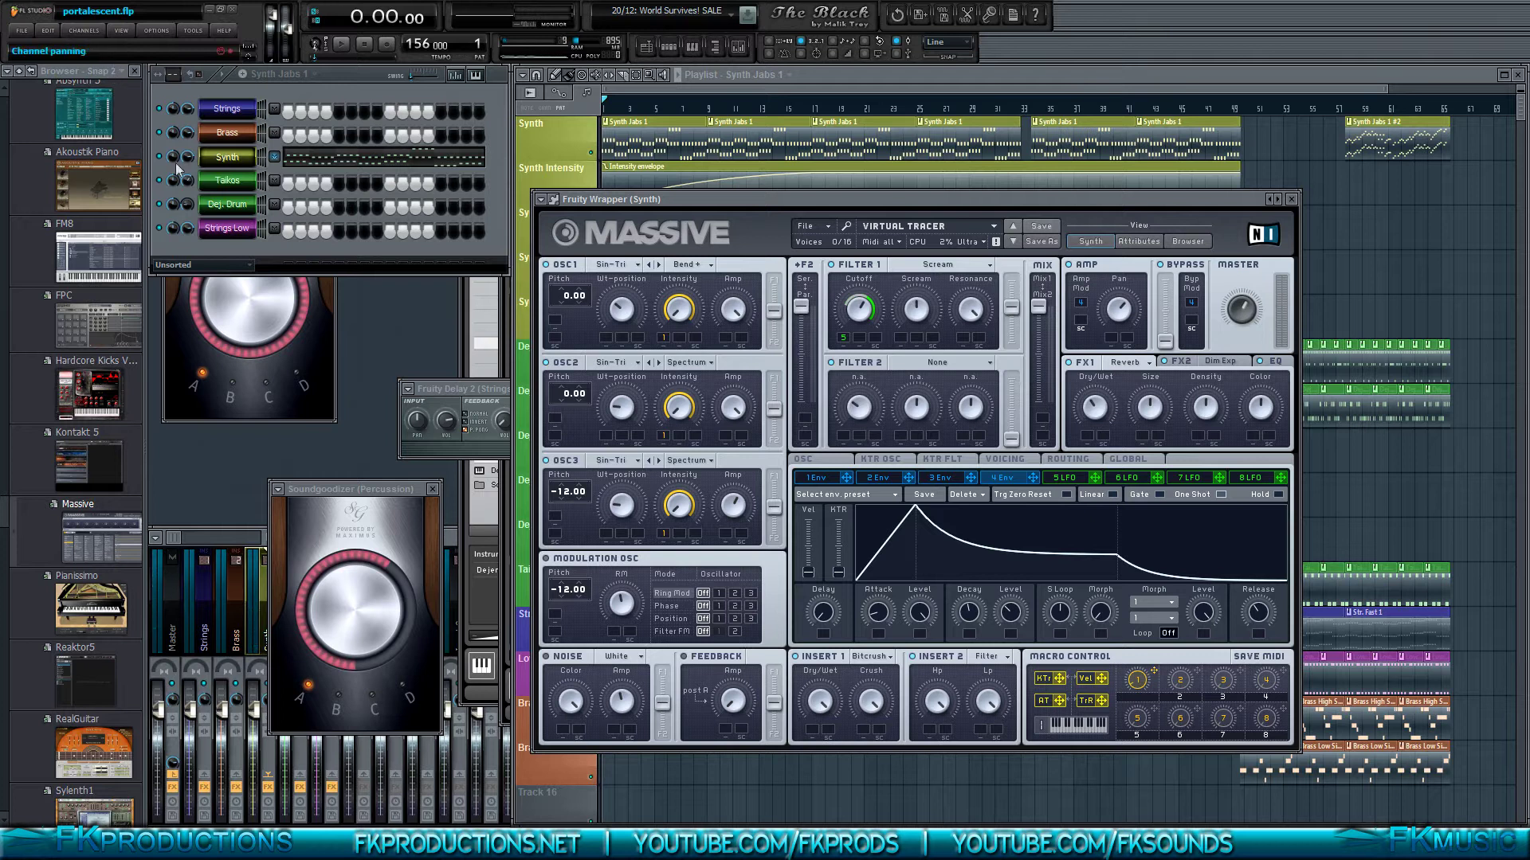
Open the Synth piano roll and play and stop the melody twice to audition it
{"action": "left_click", "coordinate": [398, 158]}
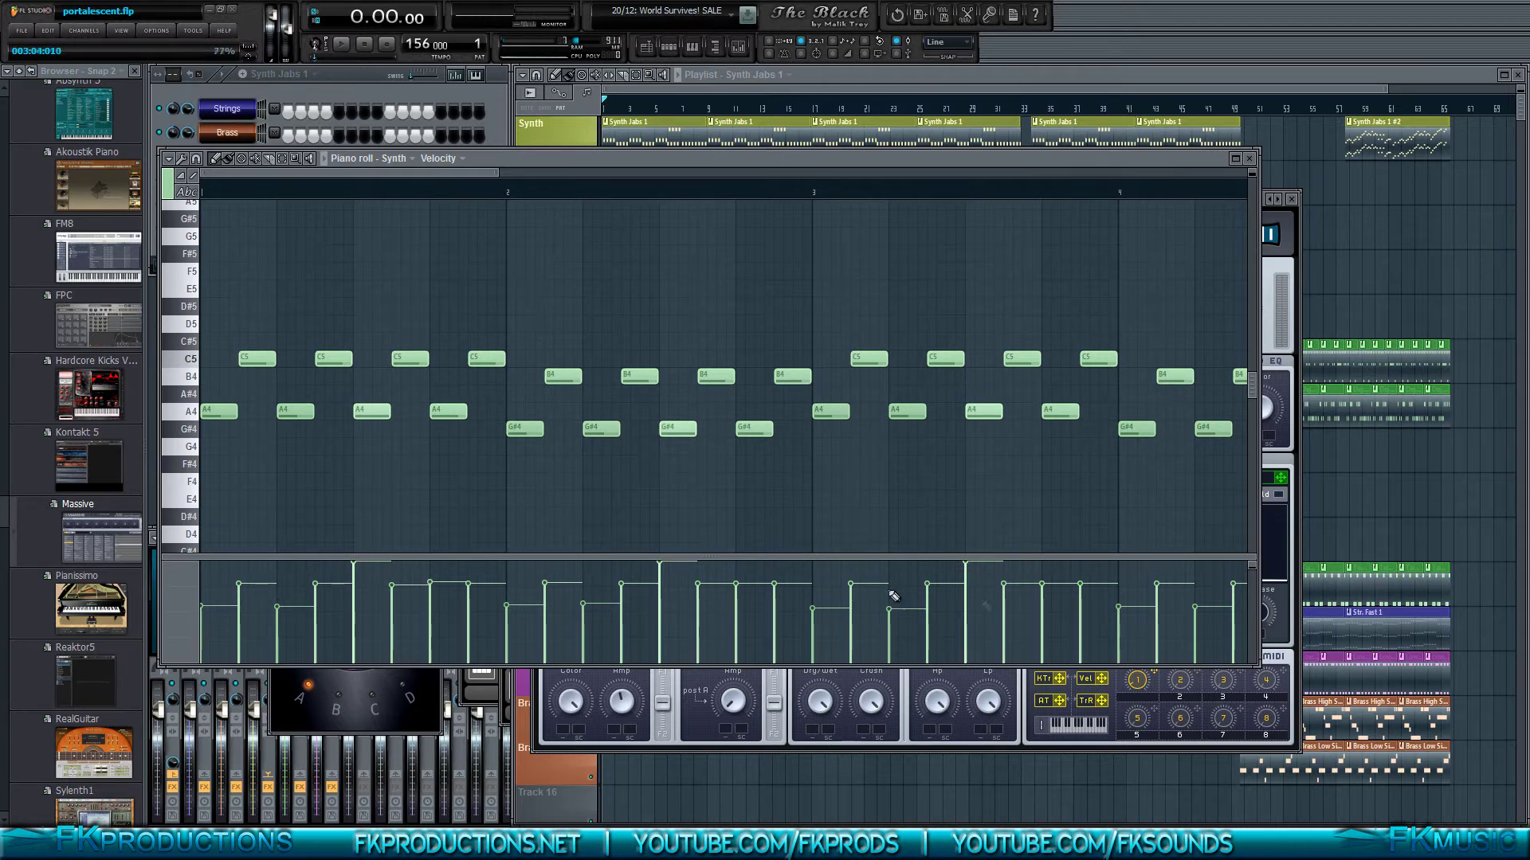
{"action": "left_click", "coordinate": [354, 46]}
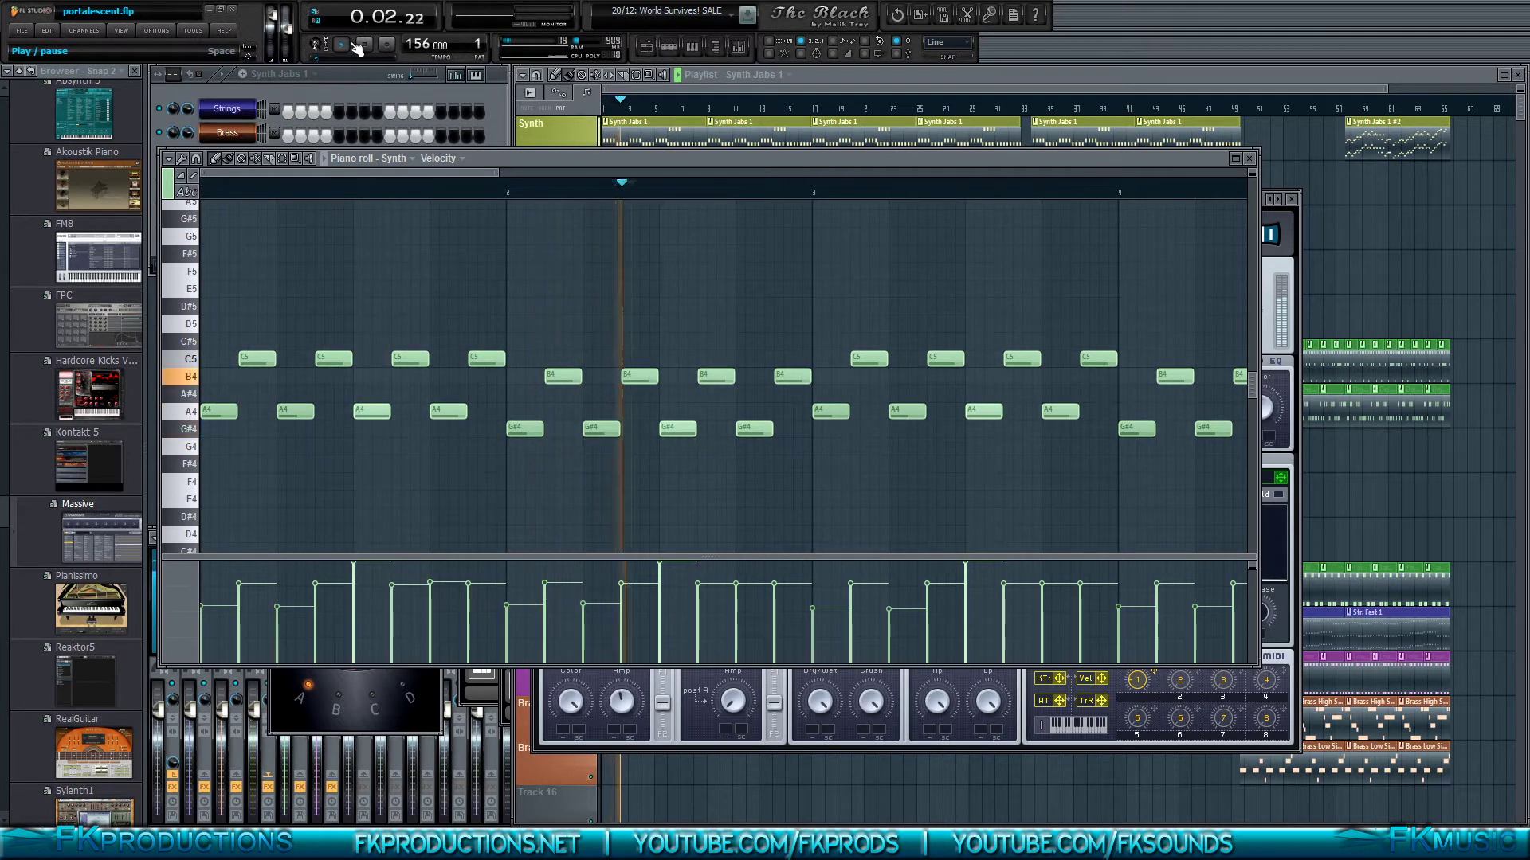
{"action": "key", "text": "space"}
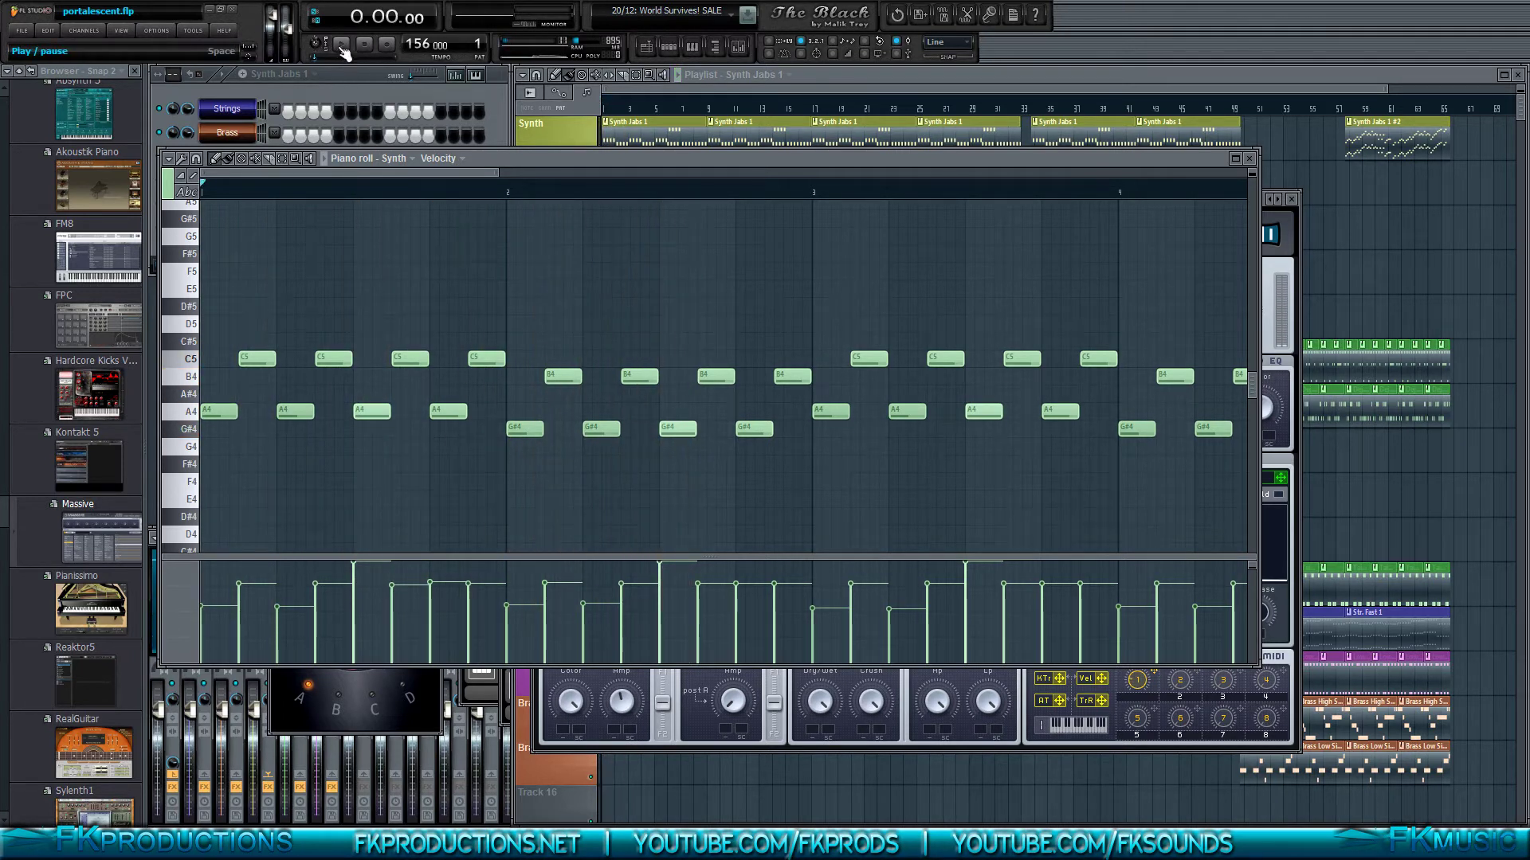
{"action": "left_click", "coordinate": [343, 48]}
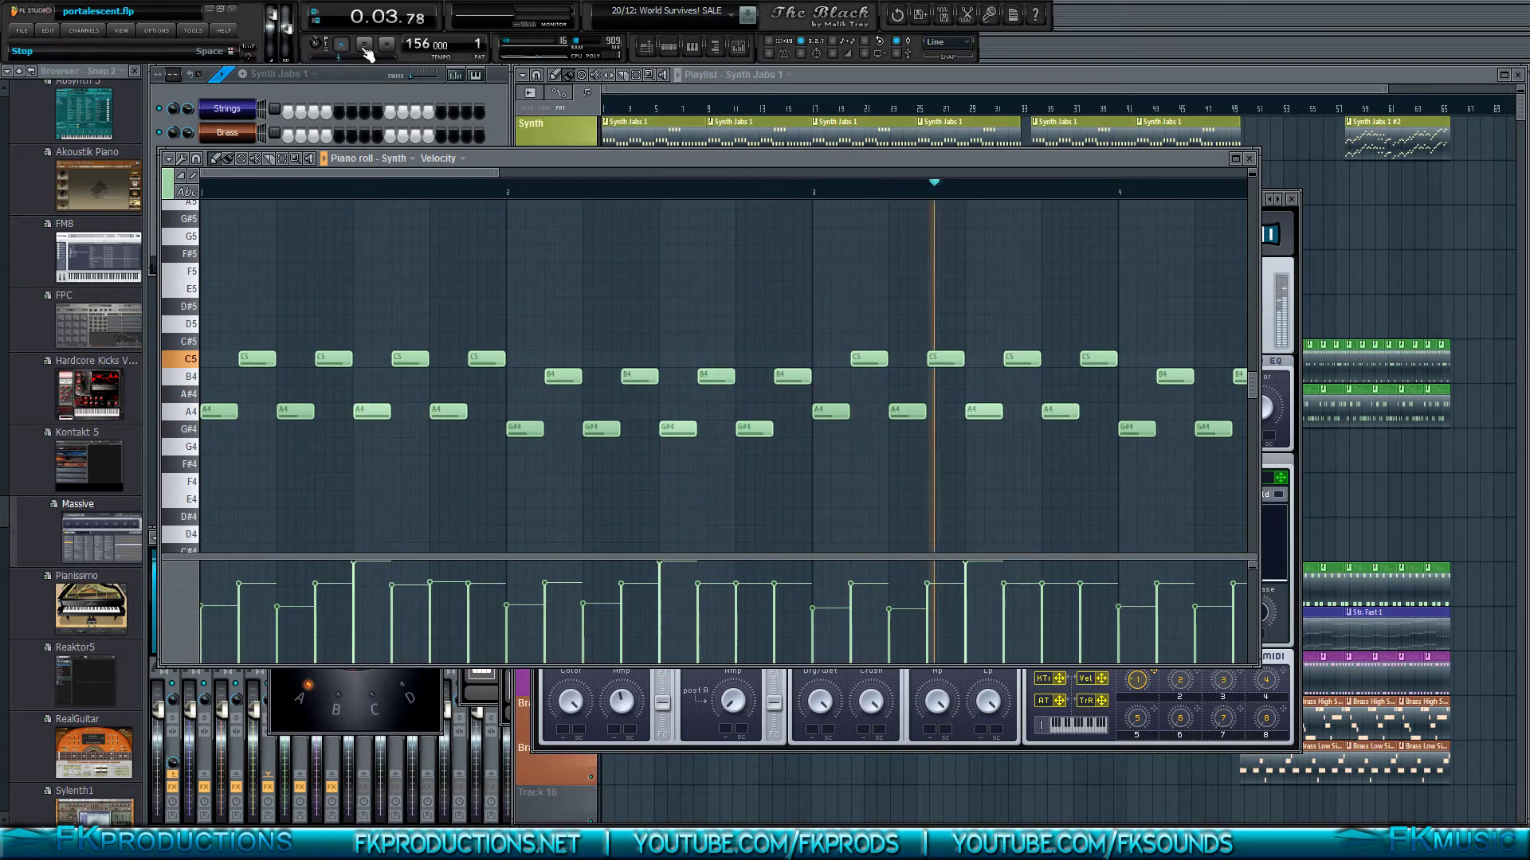
{"action": "left_click", "coordinate": [366, 48]}
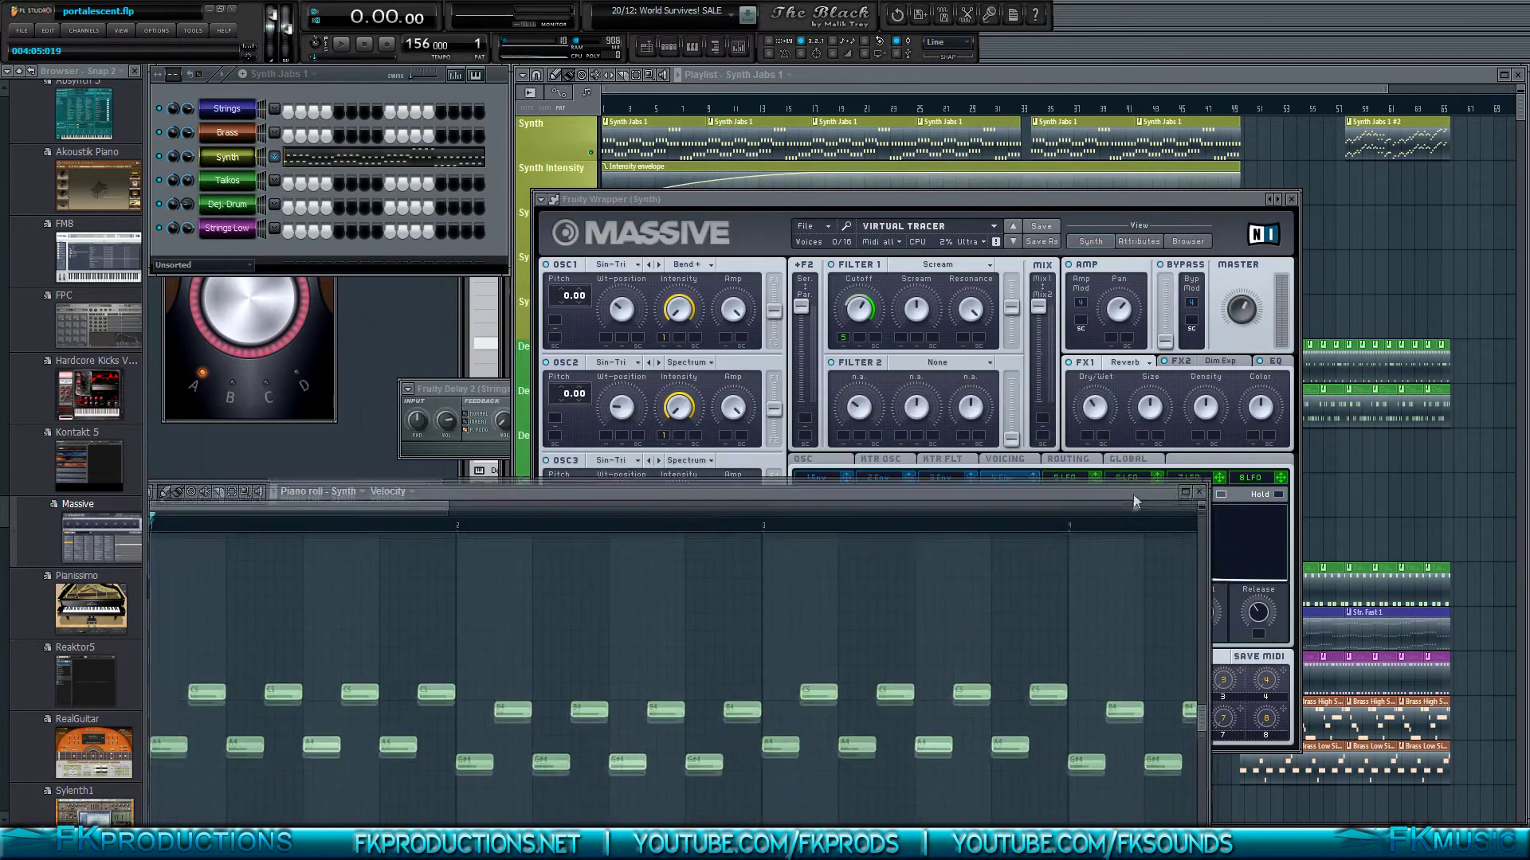
Move the piano roll window aside, then close it to return to Massive
{"action": "left_click_drag", "start_coordinate": [1132, 494], "coordinate": [939, 682]}
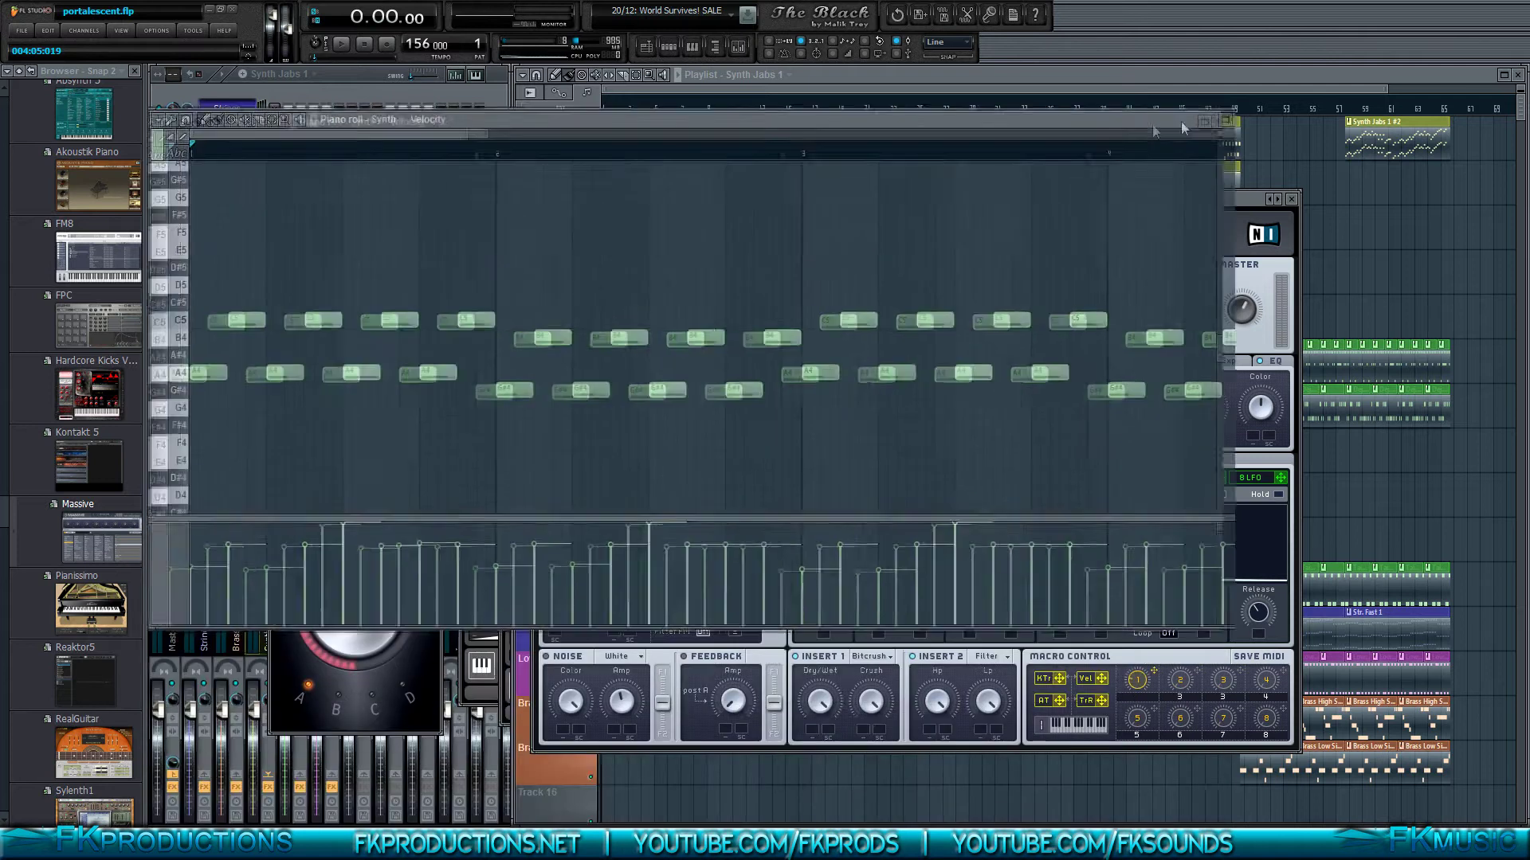
{"action": "left_click_drag", "start_coordinate": [1180, 128], "coordinate": [1272, 182]}
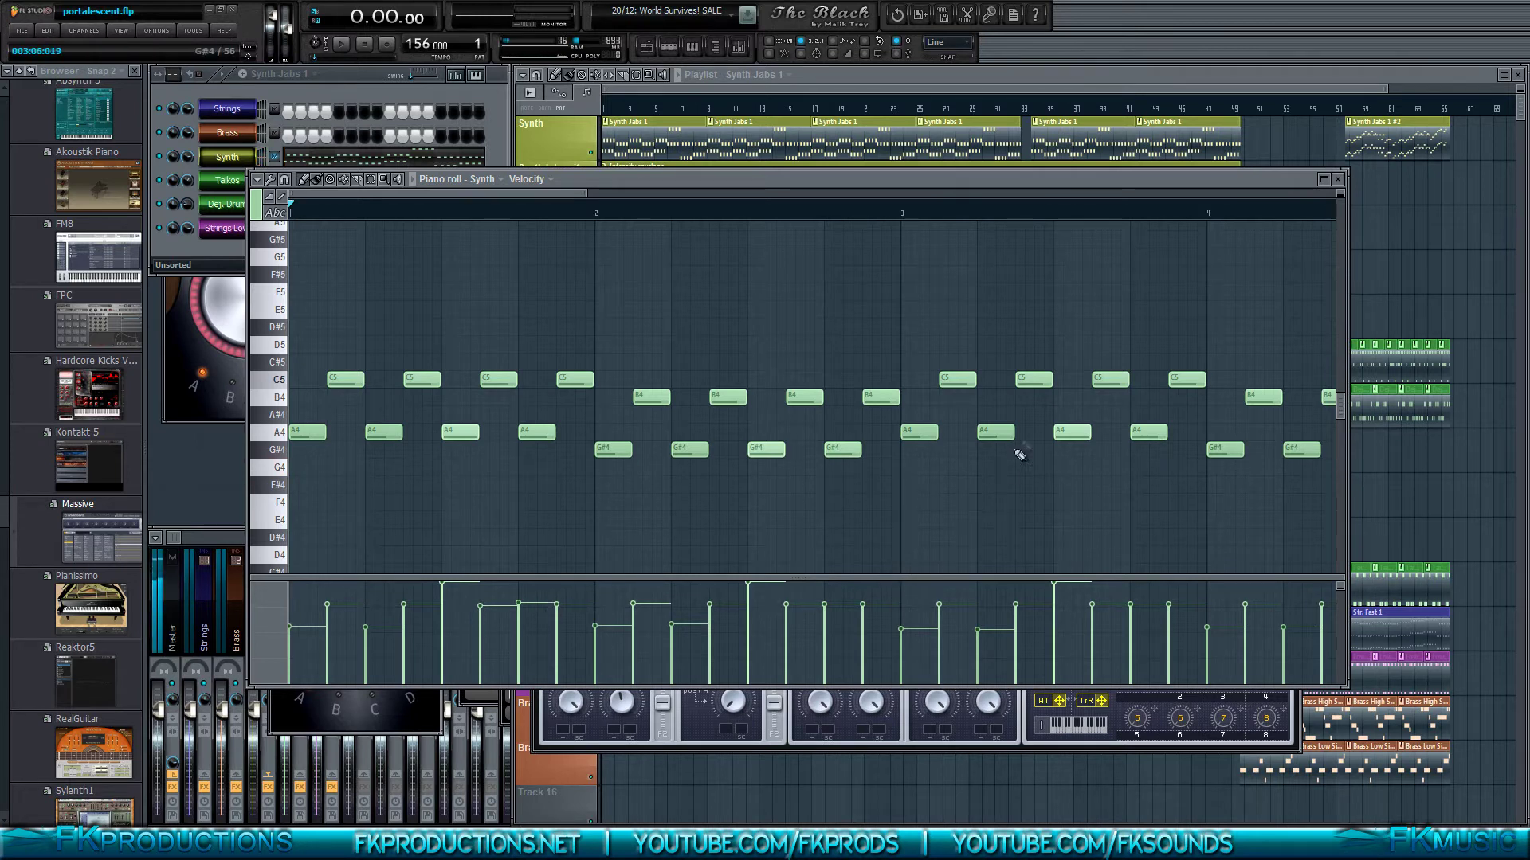
{"action": "left_click", "coordinate": [1337, 179]}
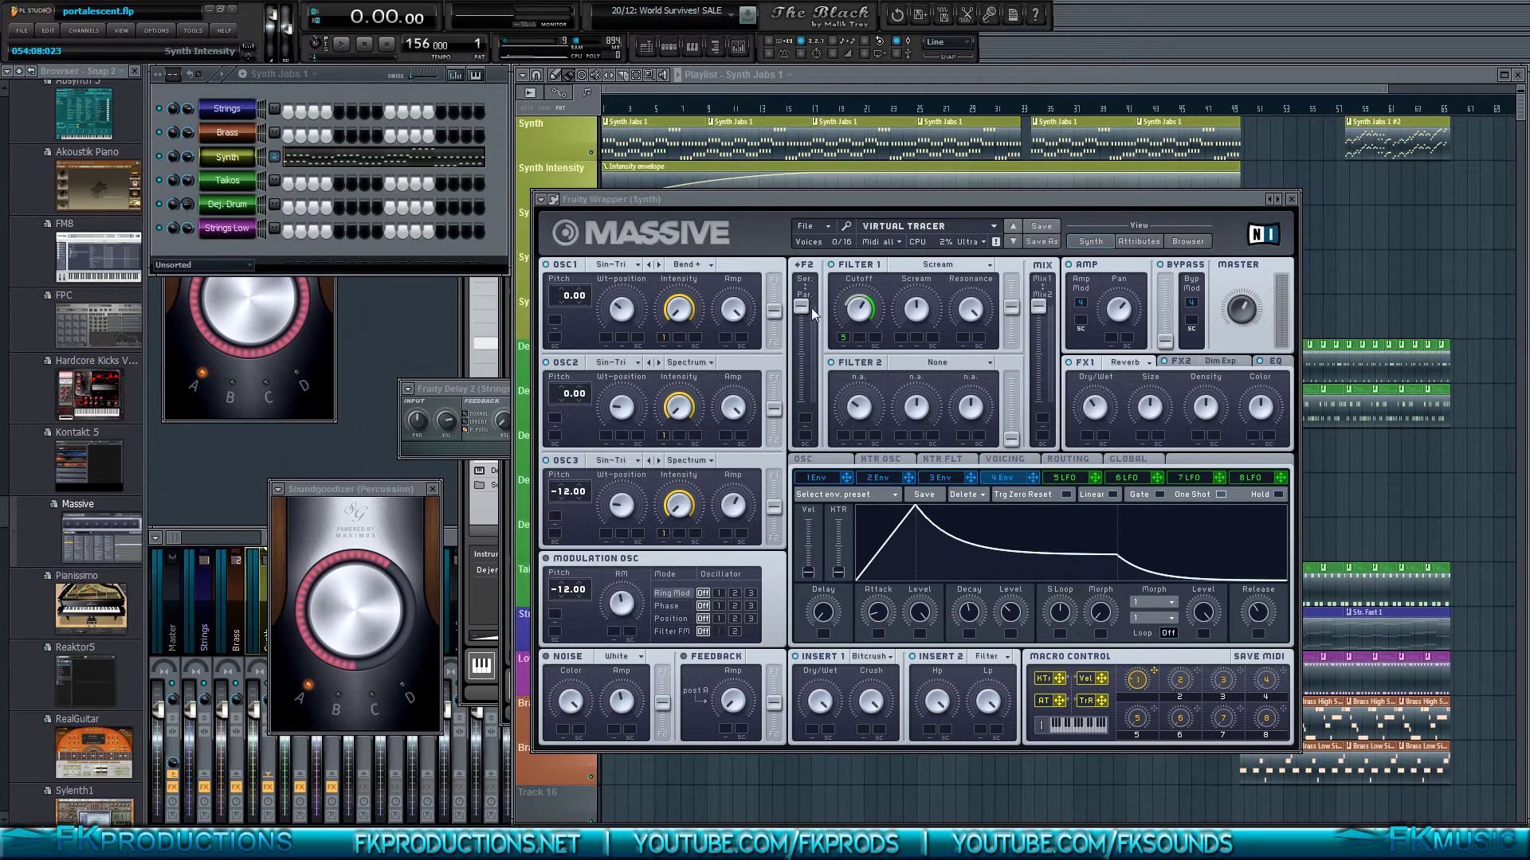
View envelope 1's curve in Massive, then switch to envelope 4's settings
{"action": "left_click", "coordinate": [838, 481]}
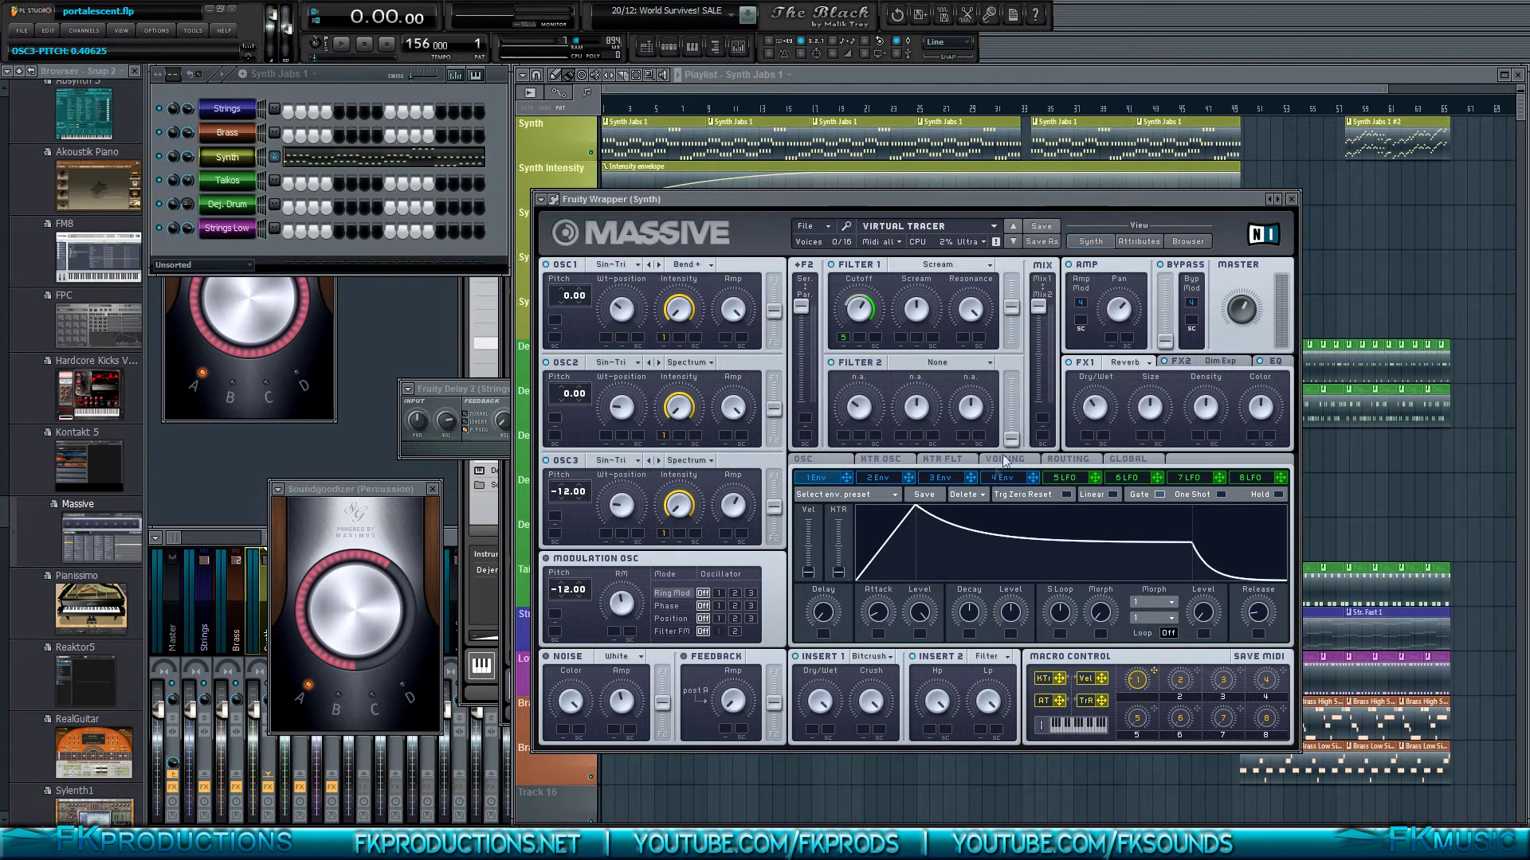
{"action": "left_click_drag", "start_coordinate": [1073, 290], "coordinate": [1081, 302]}
{"action": "left_click", "coordinate": [999, 476]}
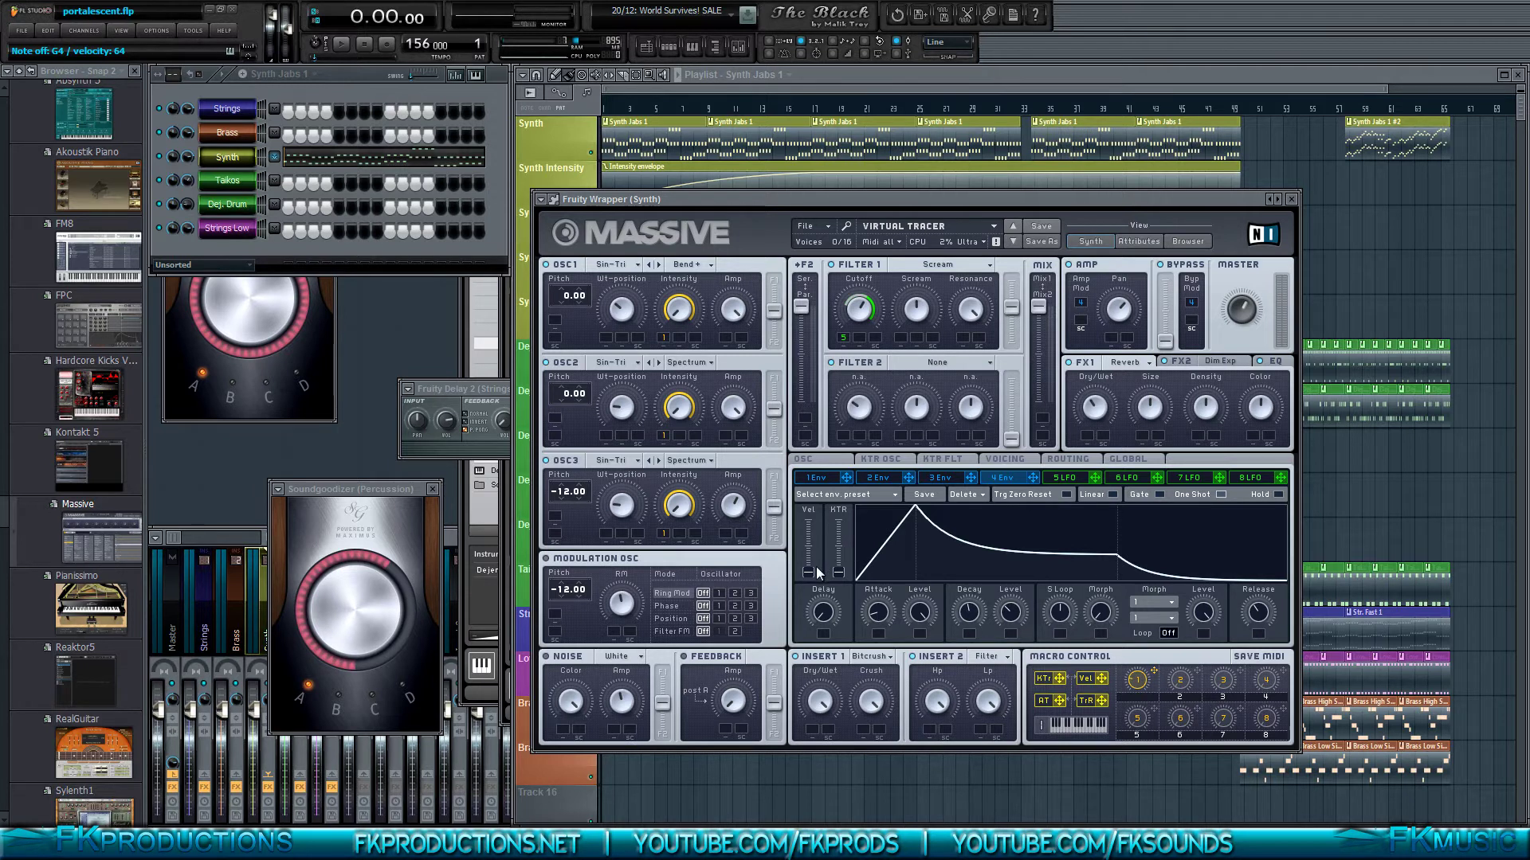
Try envelope 4's Vel slider at about 0.8 and 0.65, then set it to maximum 1
{"action": "left_click_drag", "start_coordinate": [806, 570], "coordinate": [811, 521]}
{"action": "left_click_drag", "start_coordinate": [808, 518], "coordinate": [810, 547]}
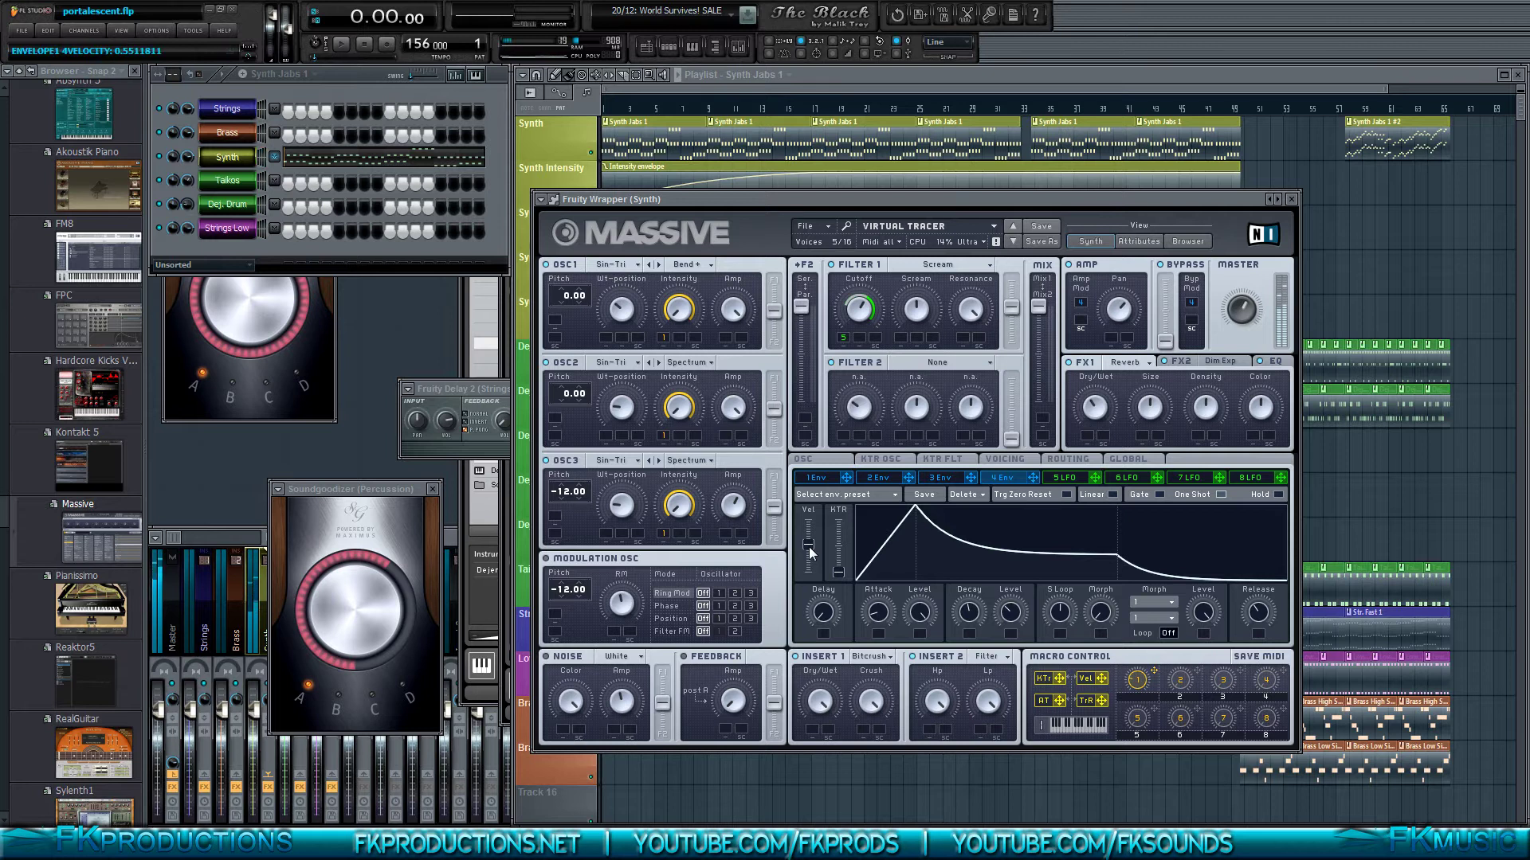
{"action": "left_click_drag", "start_coordinate": [810, 547], "coordinate": [810, 490]}
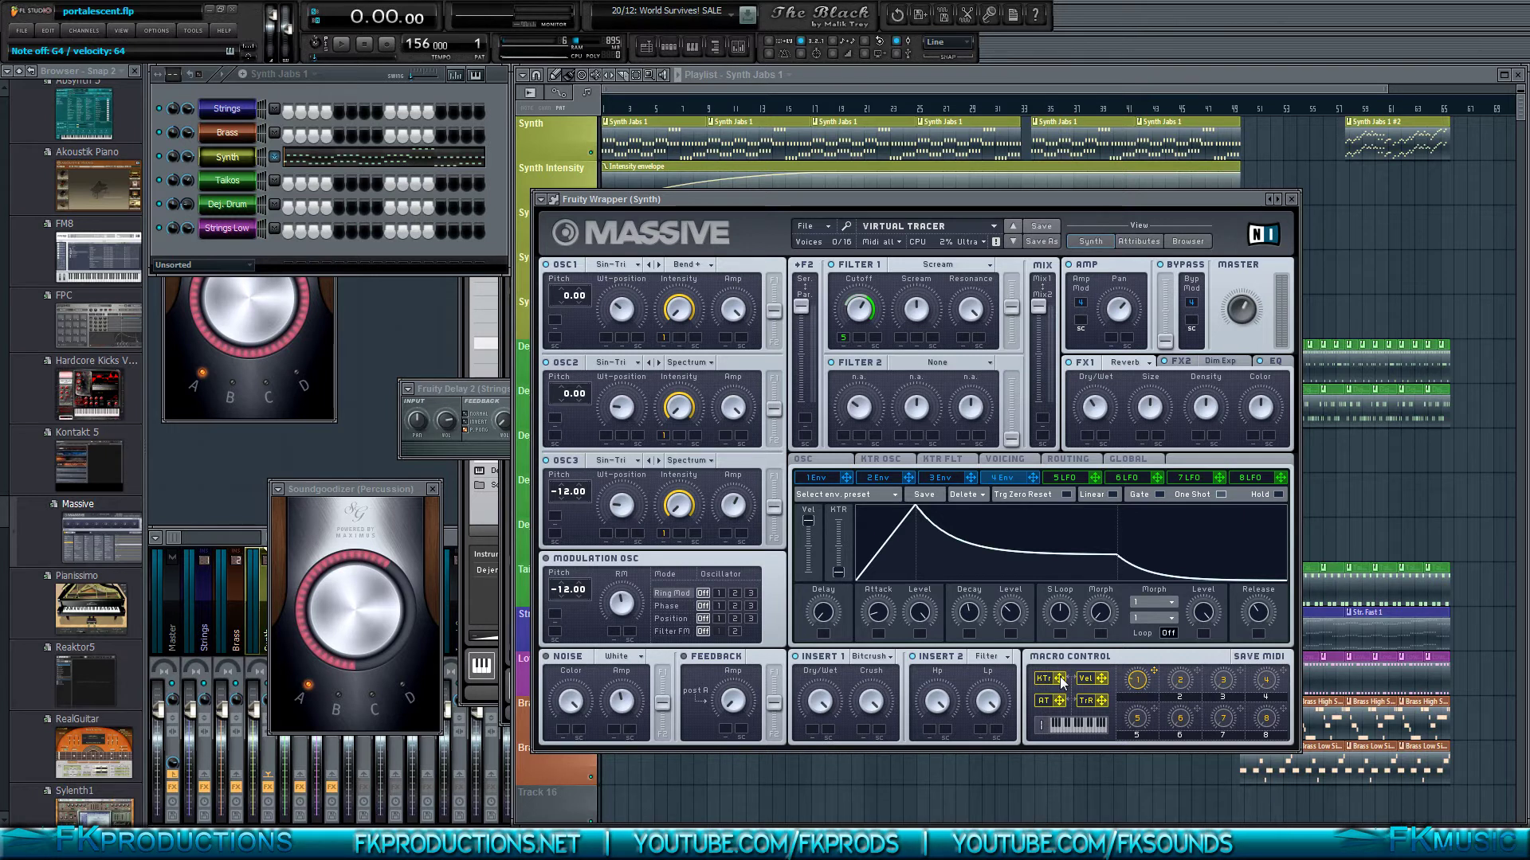
Route KTr to the Insert 1 Dry/Wet, then turn that modulation off
{"action": "left_click_drag", "start_coordinate": [1059, 682], "coordinate": [811, 740]}
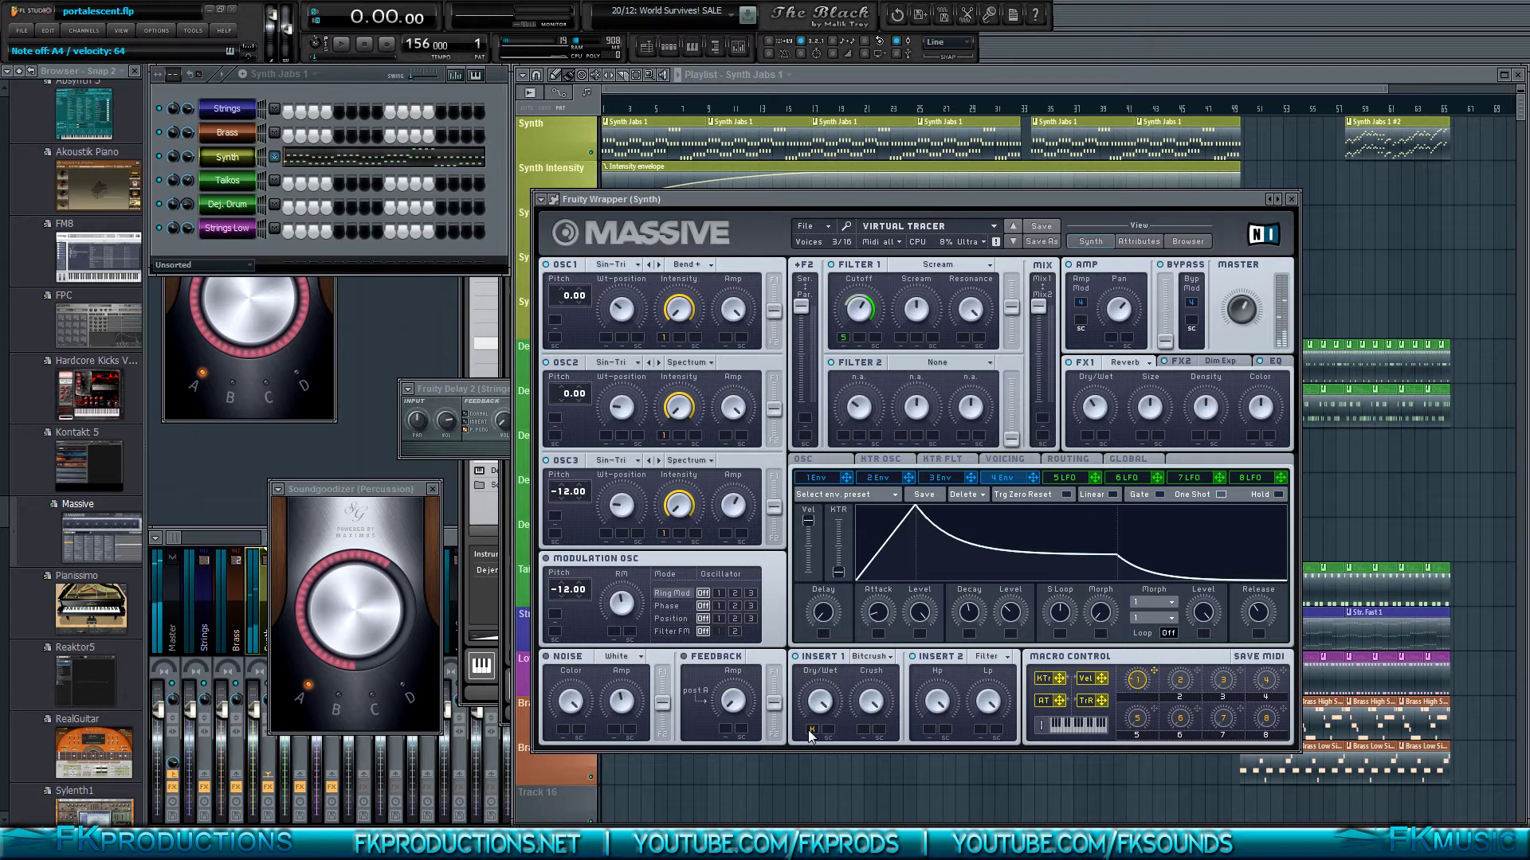
{"action": "right_click", "coordinate": [810, 731]}
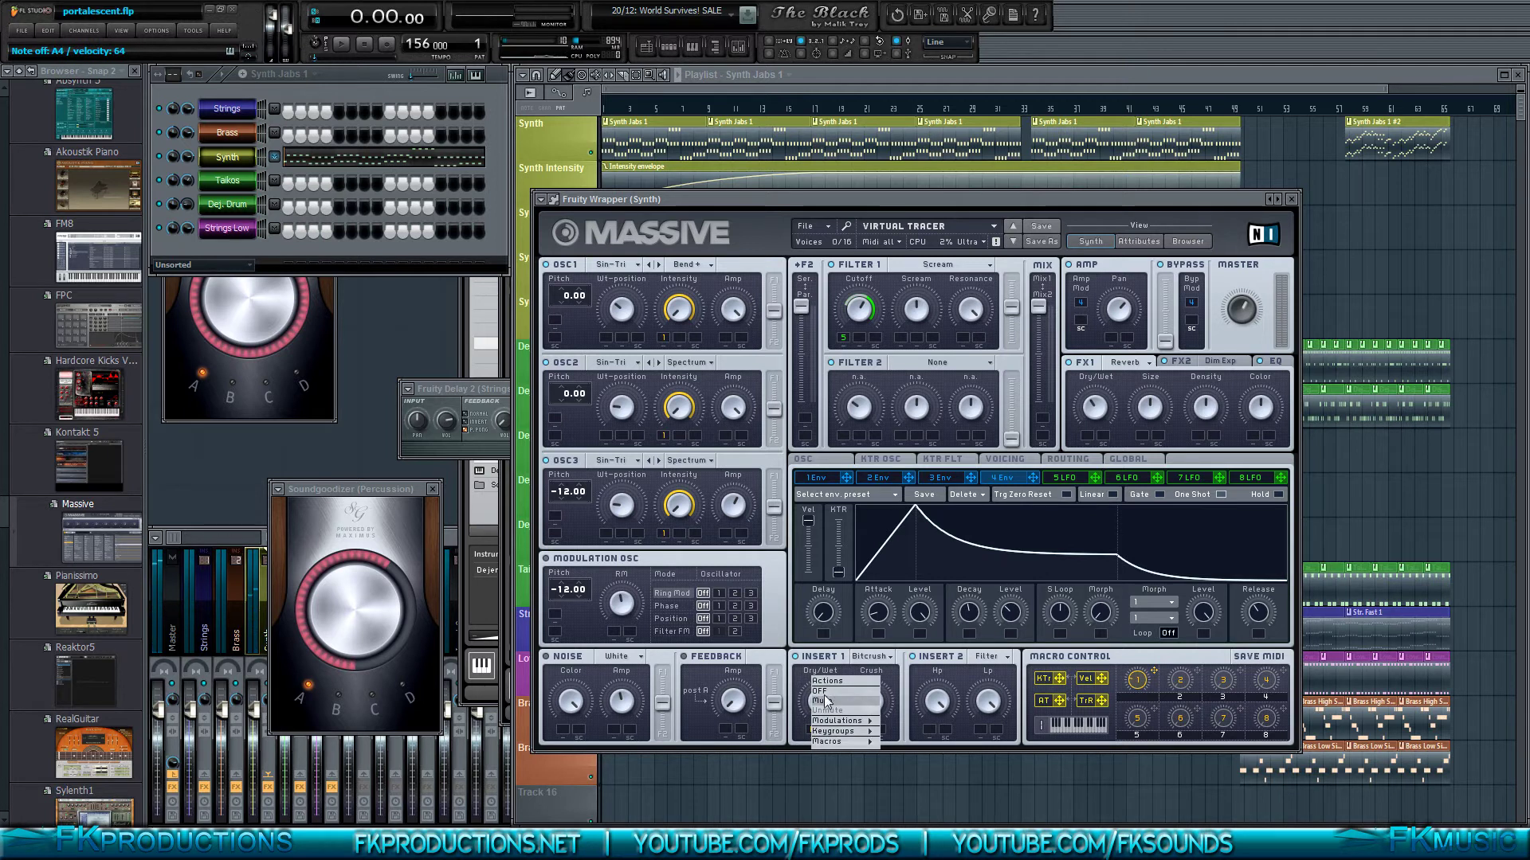
{"action": "left_click", "coordinate": [825, 692]}
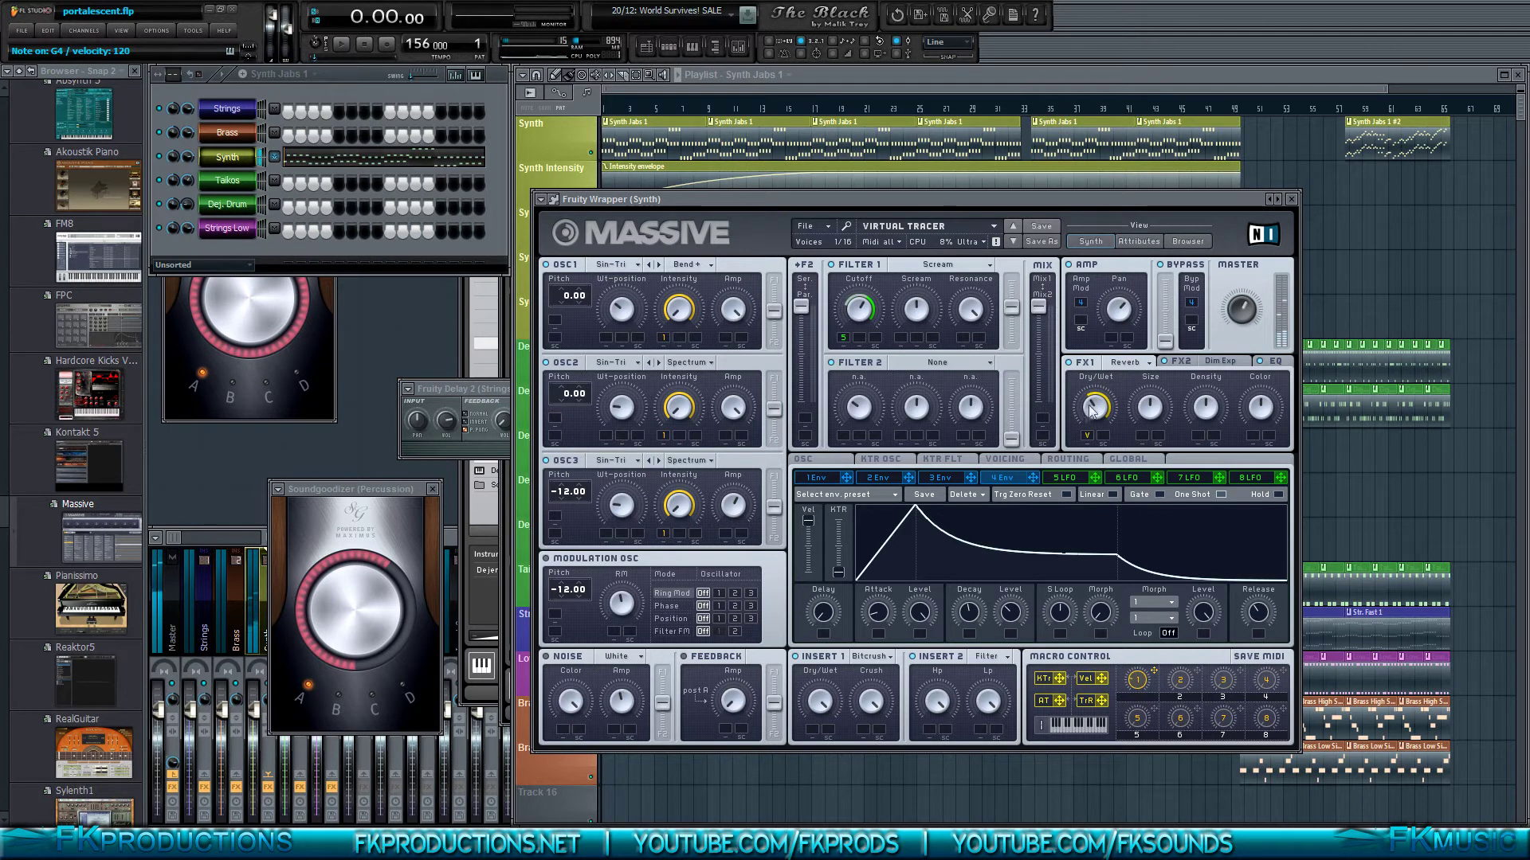
Remove velocity from the FX1 reverb Dry/Wet and assign it to the reverb Size knob
{"action": "right_click", "coordinate": [1087, 435]}
{"action": "left_click", "coordinate": [1119, 455]}
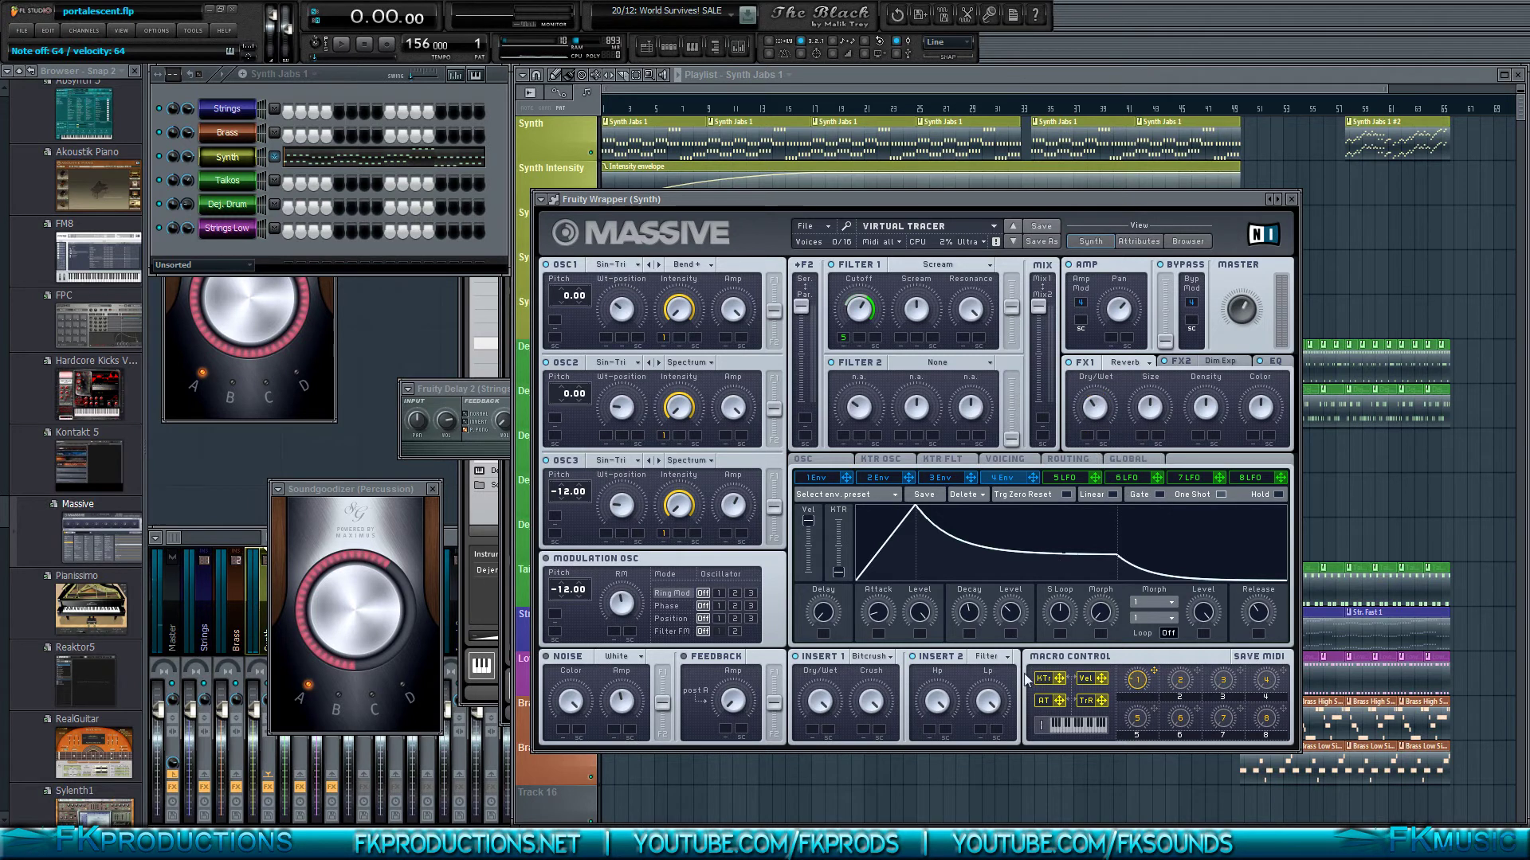
{"action": "left_click_drag", "start_coordinate": [1104, 681], "coordinate": [1136, 442]}
{"action": "left_click_drag", "start_coordinate": [1148, 420], "coordinate": [1150, 367]}
{"action": "right_click", "coordinate": [1144, 434]}
Play the song and turn off velocity modulation on the Massive reverb Size
{"action": "key", "text": "Escape"}
{"action": "key", "text": "Escape"}
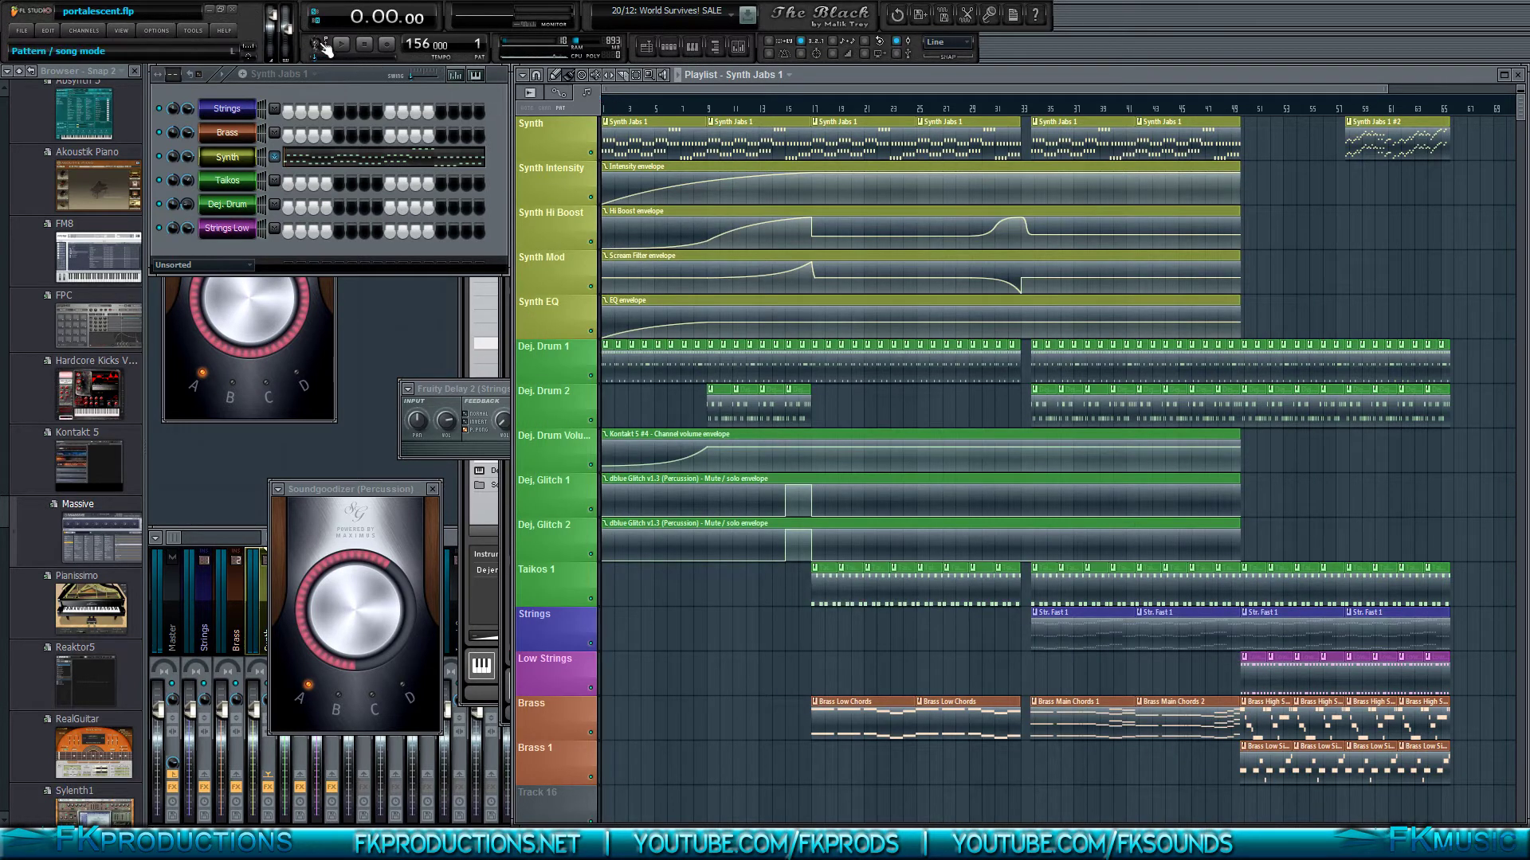
{"action": "left_click", "coordinate": [341, 45]}
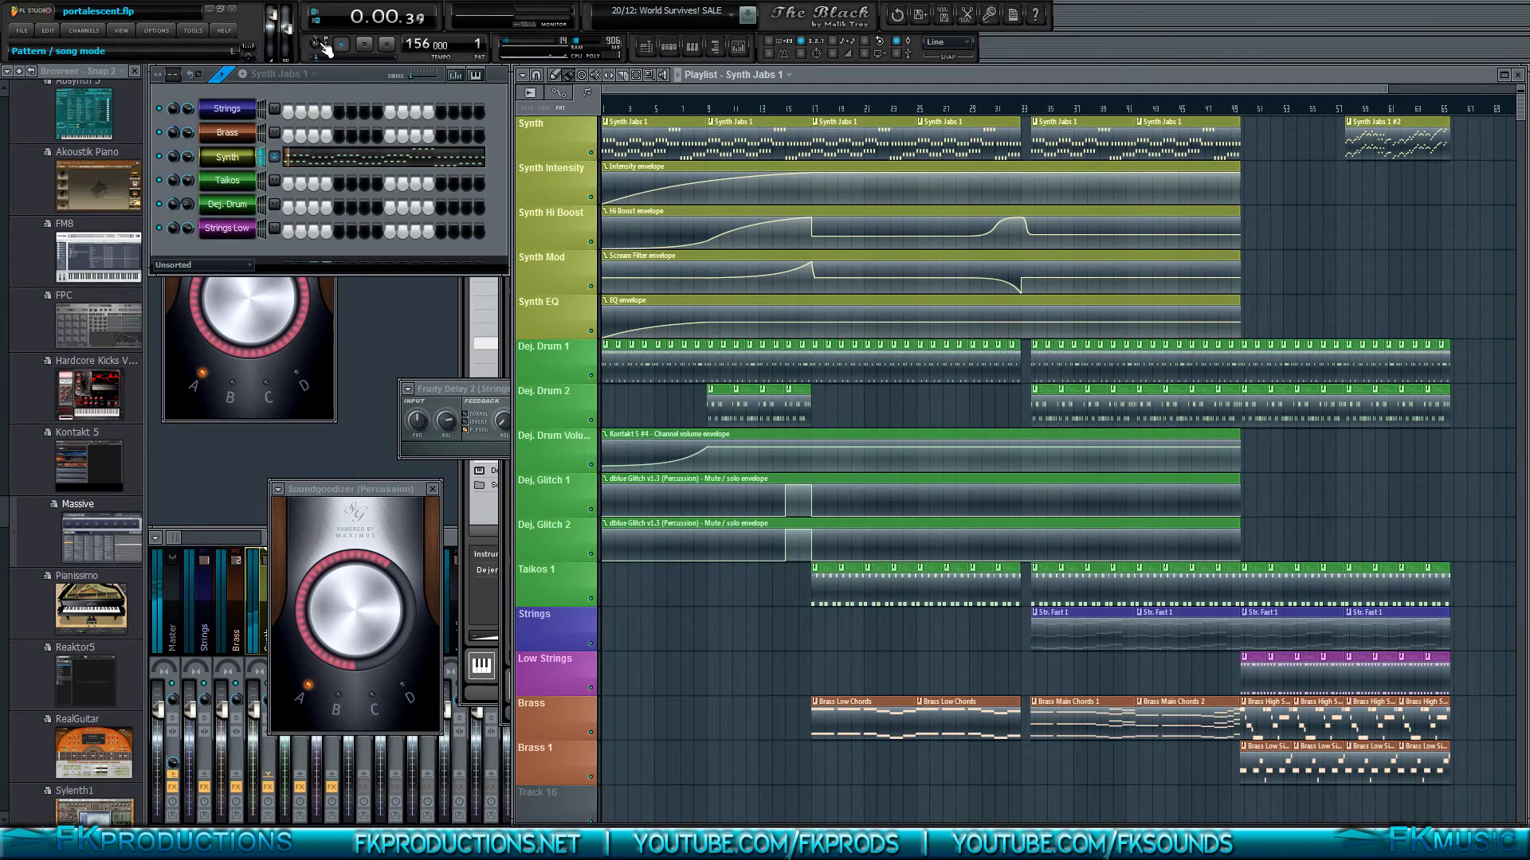
{"action": "left_click", "coordinate": [228, 158]}
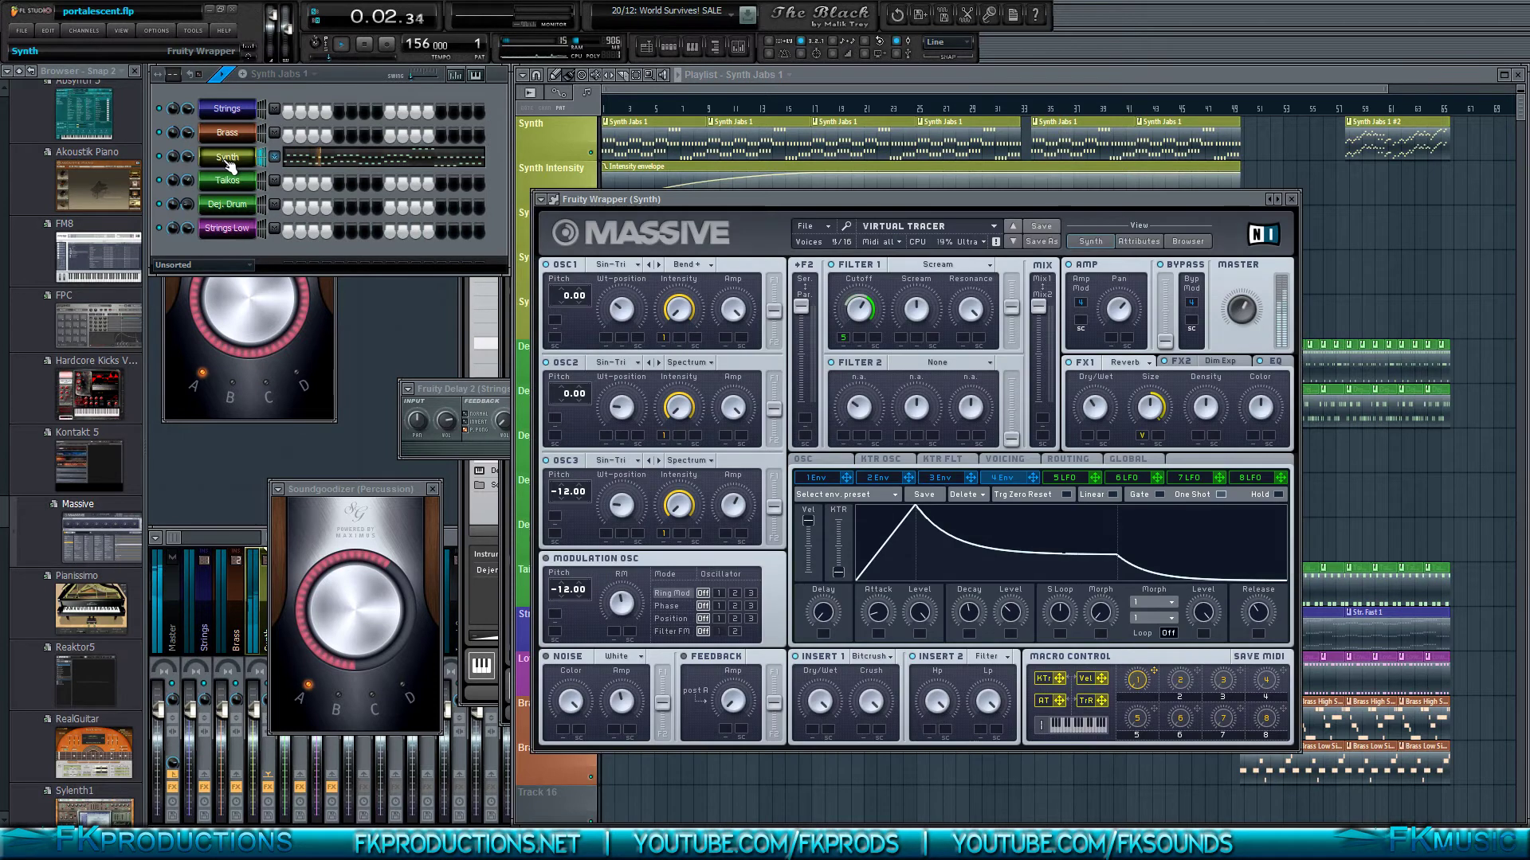
{"action": "right_click", "coordinate": [1147, 440]}
{"action": "left_click", "coordinate": [1153, 449]}
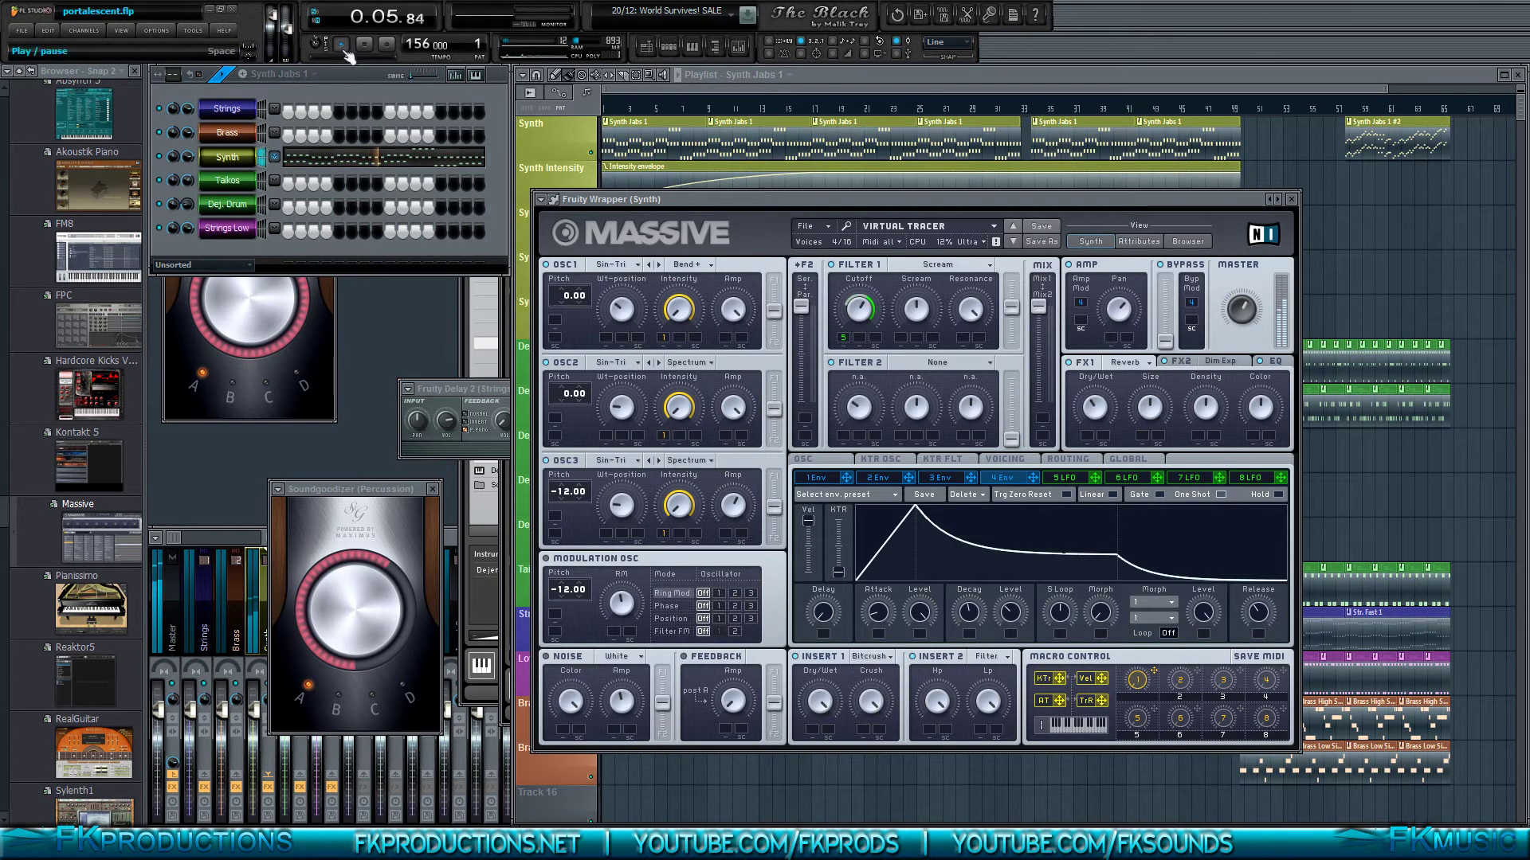
Set envelope 4's velocity amount to 0 and arrange the piano roll and Massive windows
{"action": "left_click", "coordinate": [338, 164]}
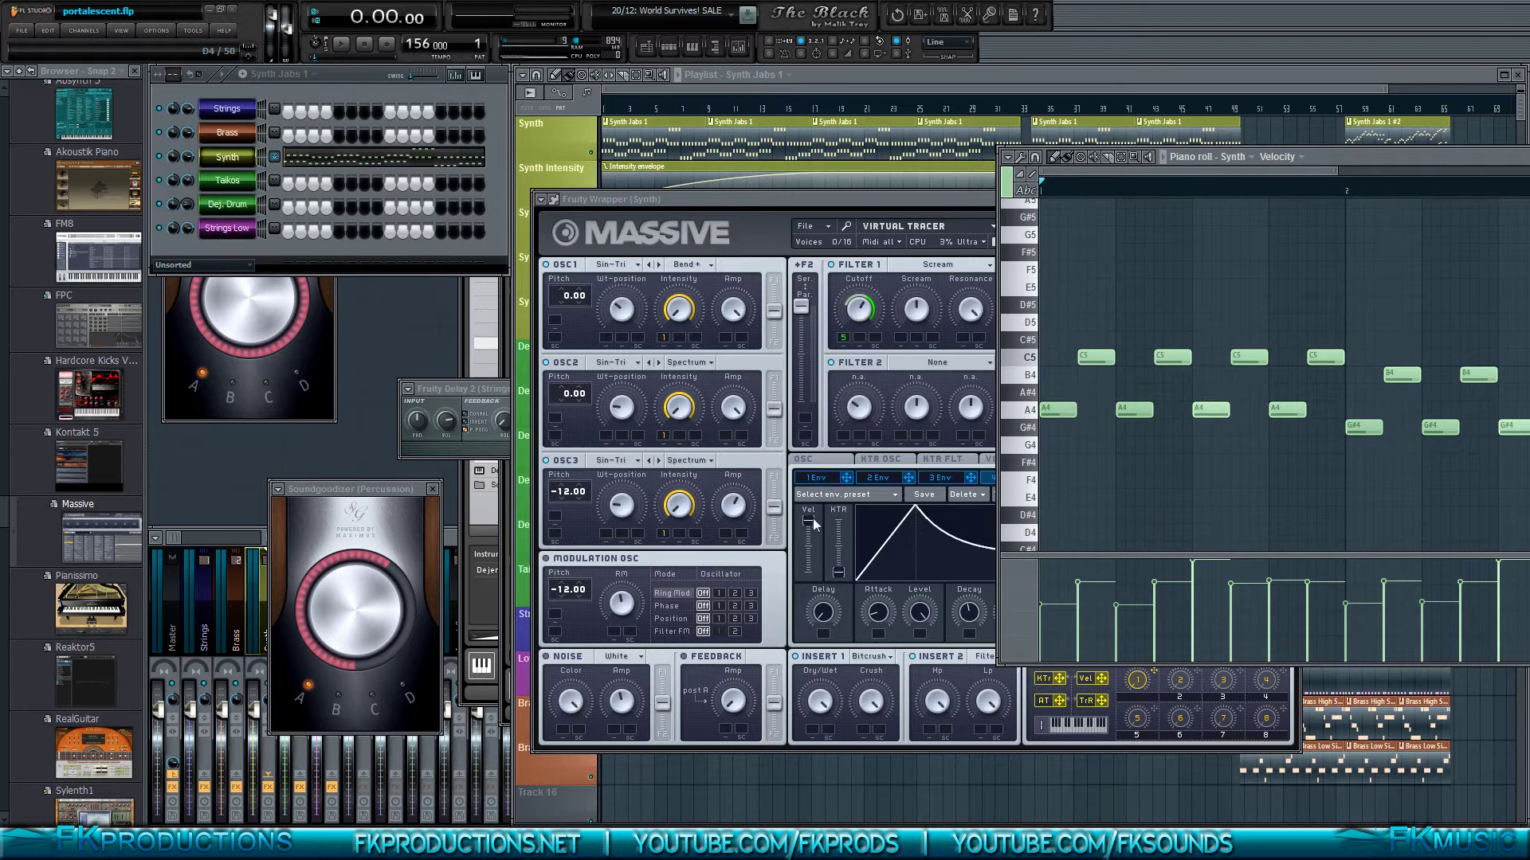
{"action": "left_click_drag", "start_coordinate": [811, 520], "coordinate": [805, 631]}
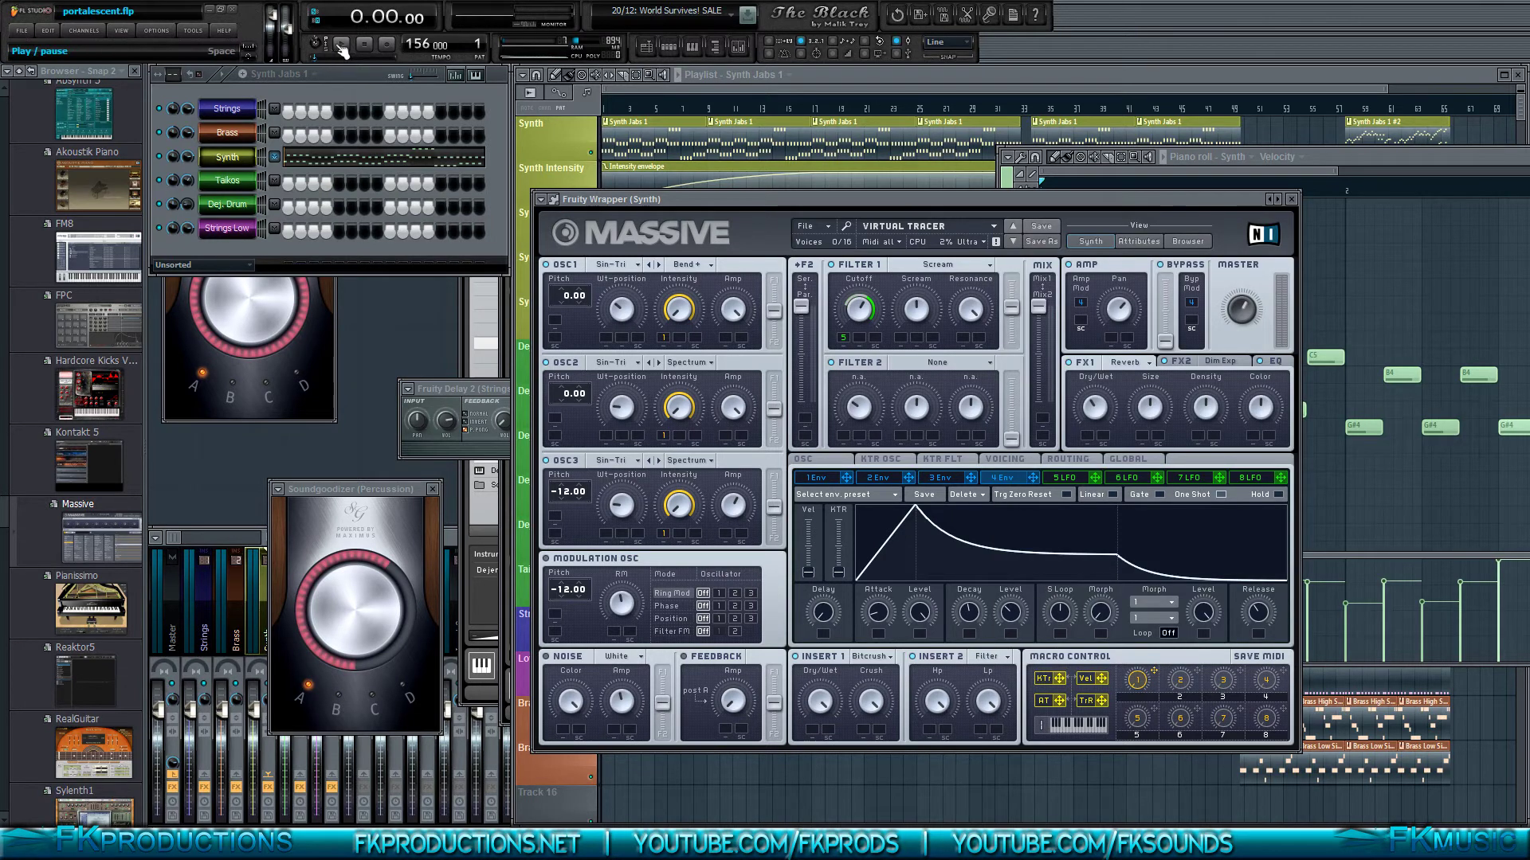
{"action": "left_click_drag", "start_coordinate": [1374, 159], "coordinate": [1151, 154]}
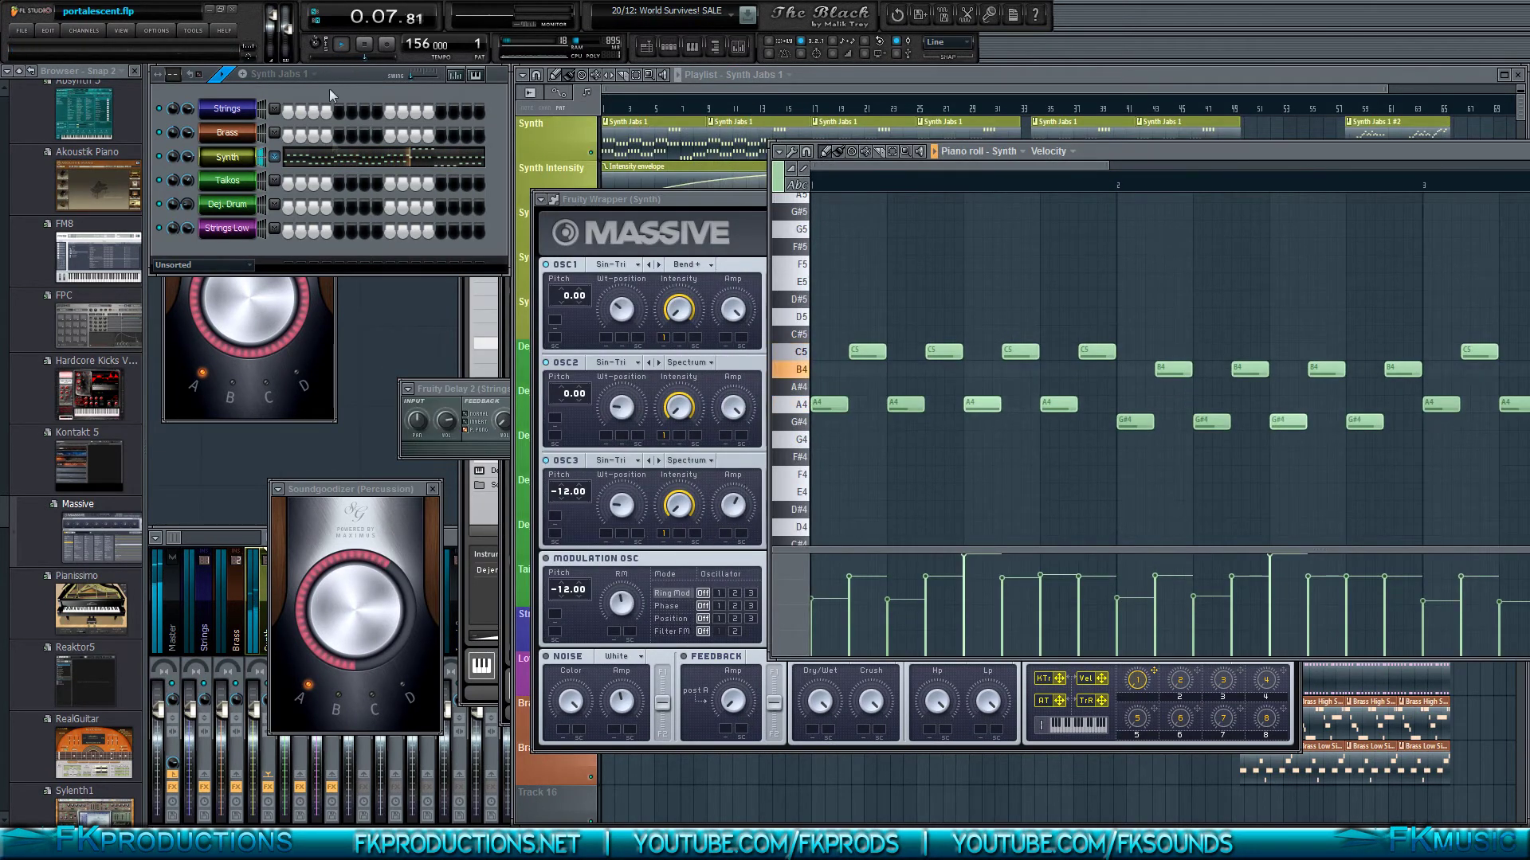
{"action": "left_click", "coordinate": [664, 218]}
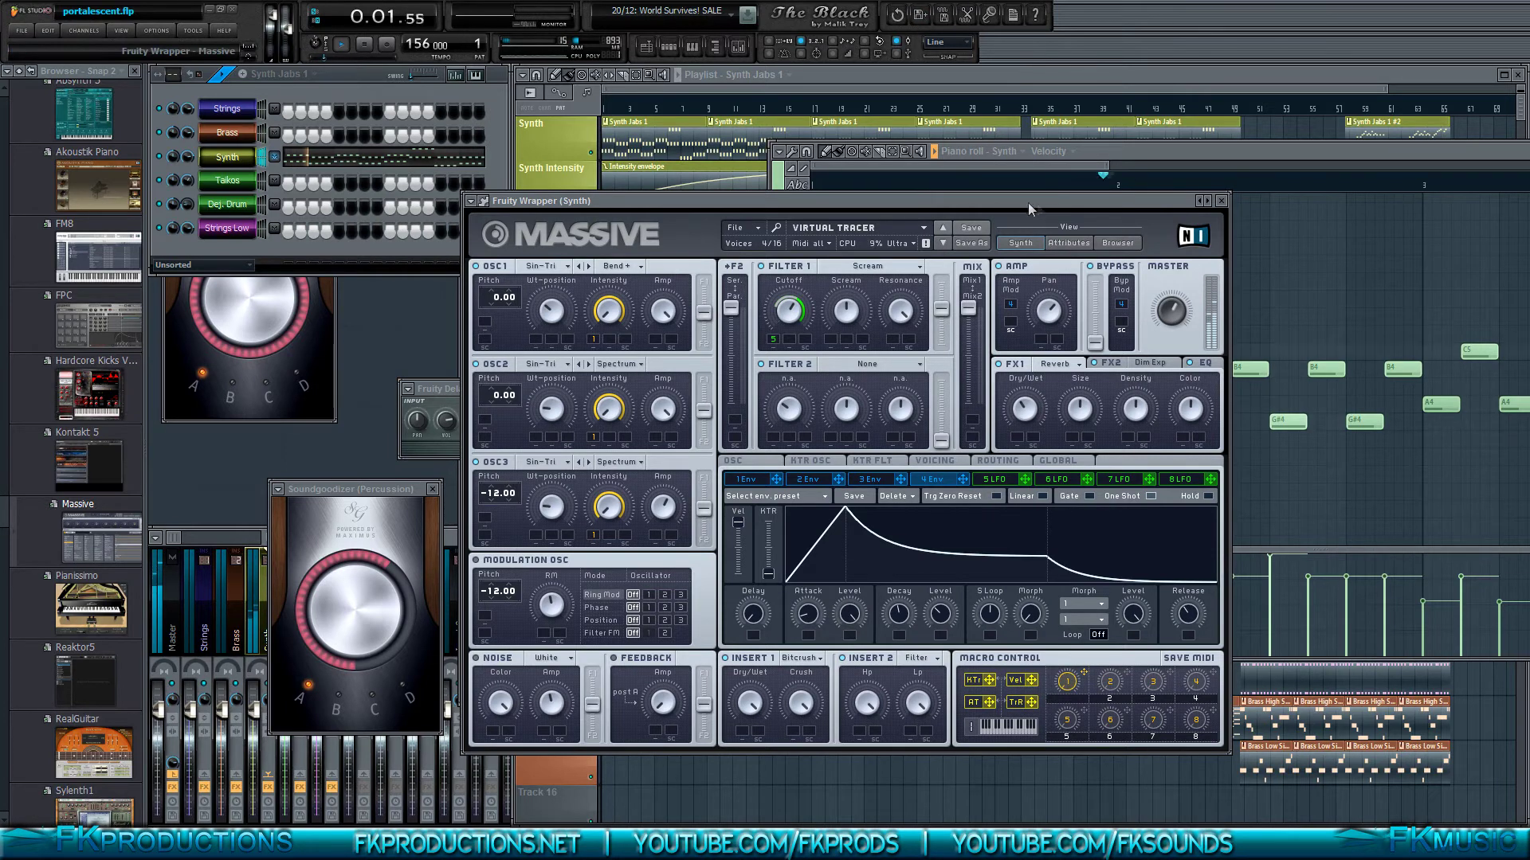
{"action": "left_click_drag", "start_coordinate": [1092, 206], "coordinate": [729, 249]}
{"action": "left_click_drag", "start_coordinate": [1131, 155], "coordinate": [1070, 197]}
Restart the song with F5 and close the Synth piano roll to show the playlist
{"action": "left_click_drag", "start_coordinate": [787, 179], "coordinate": [863, 283]}
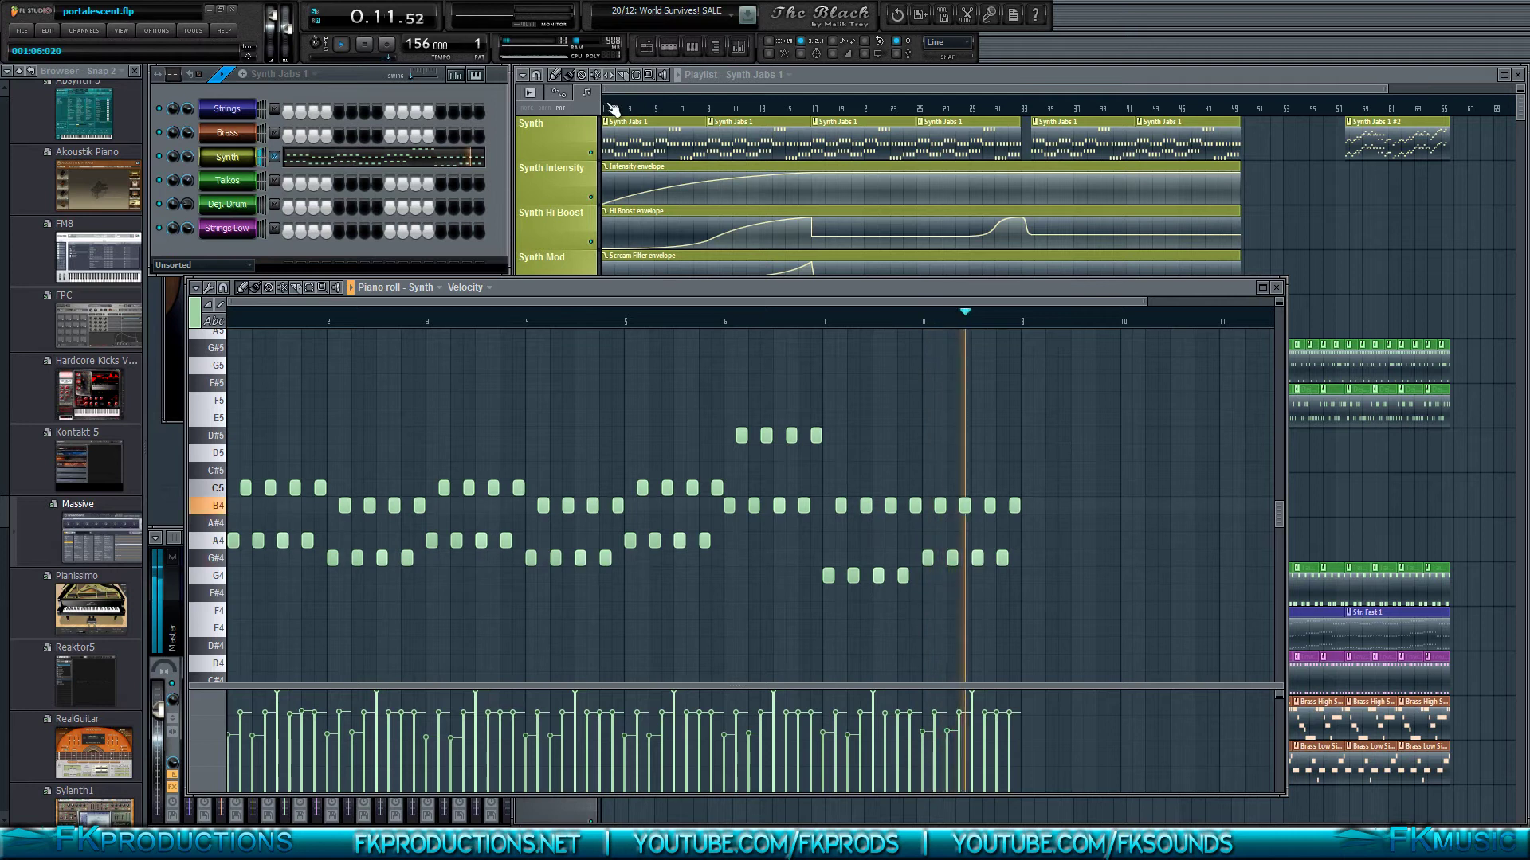
{"action": "key", "text": "F5"}
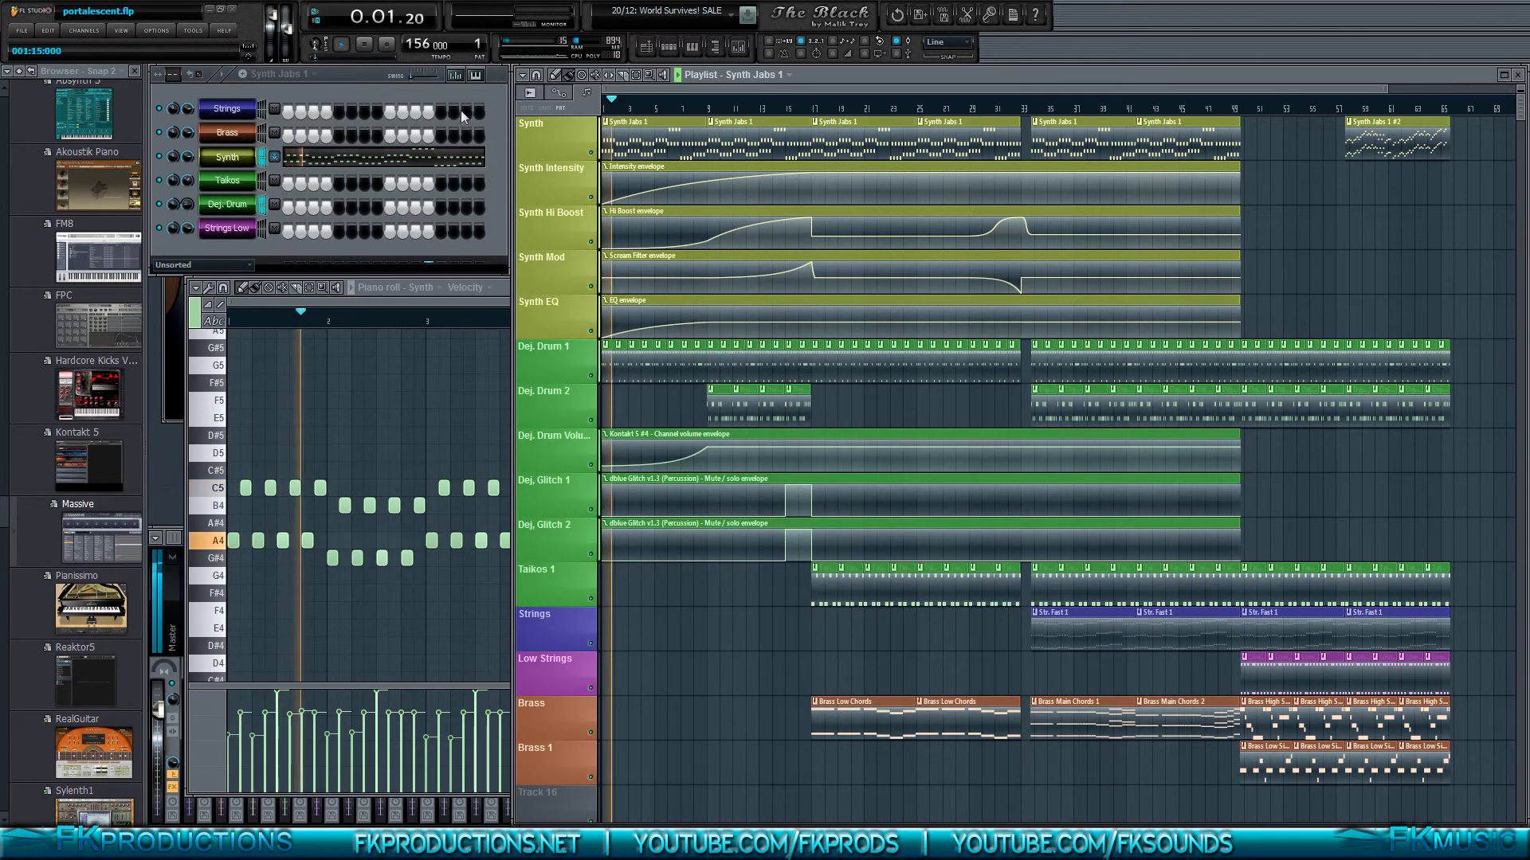
{"action": "left_click", "coordinate": [424, 303]}
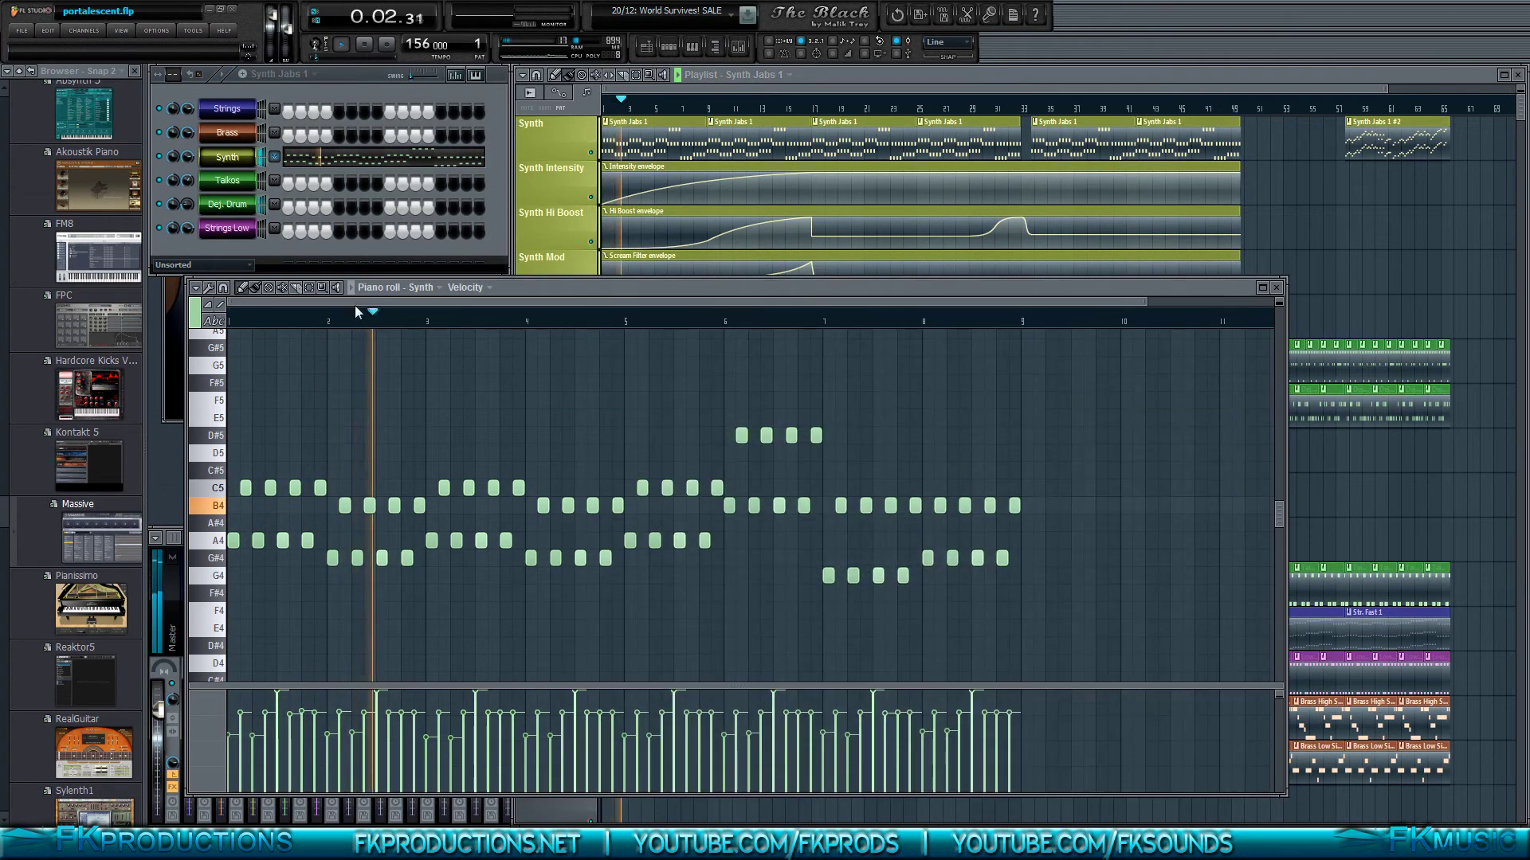
{"action": "left_click", "coordinate": [1275, 287]}
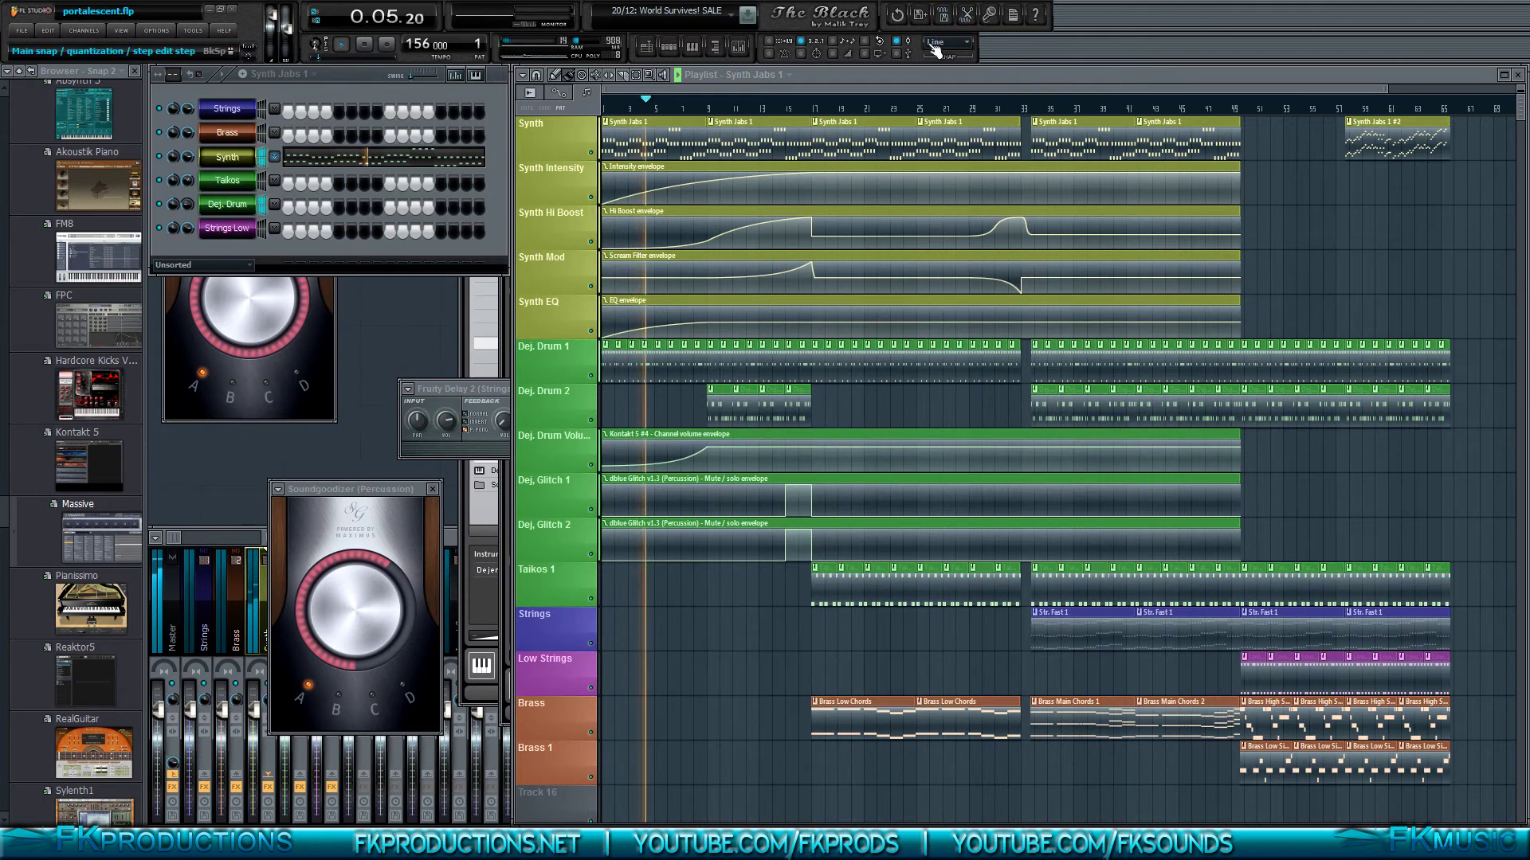